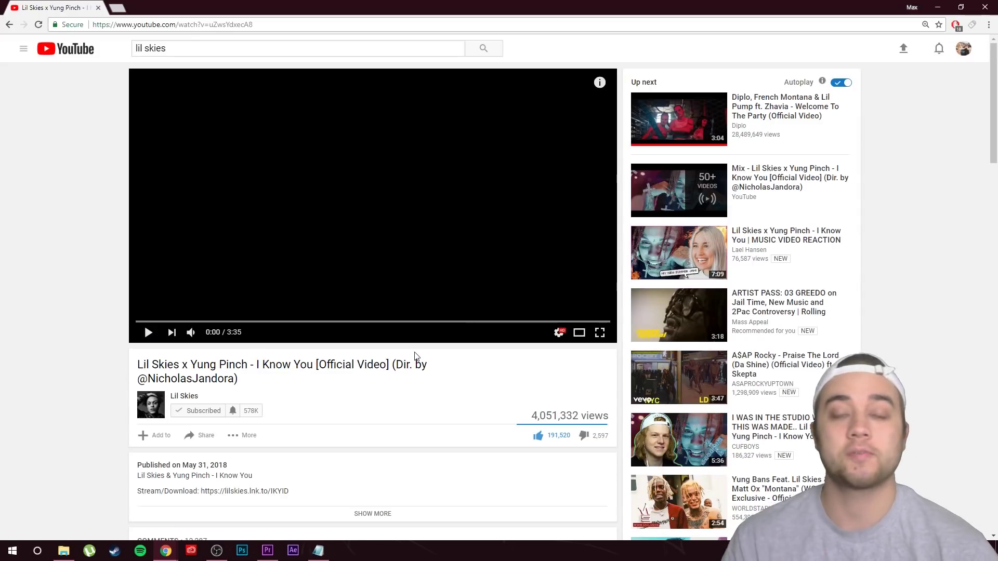
Expand the I Know You video's description, then play it full screen and pause at 0:21
{"action": "scroll", "coordinate": [489, 400], "scroll_direction": "down", "scroll_amount": 1}
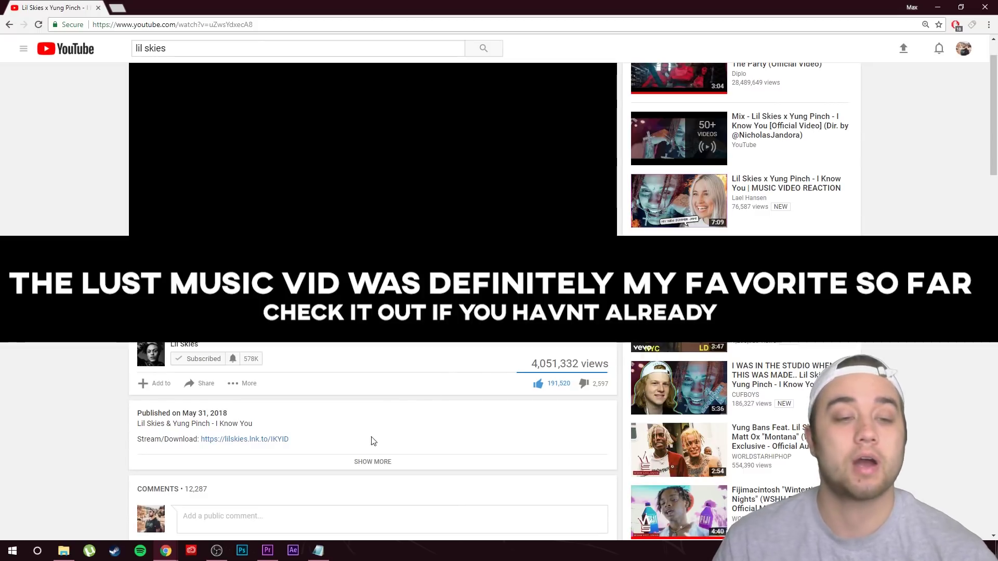
{"action": "left_click", "coordinate": [373, 461]}
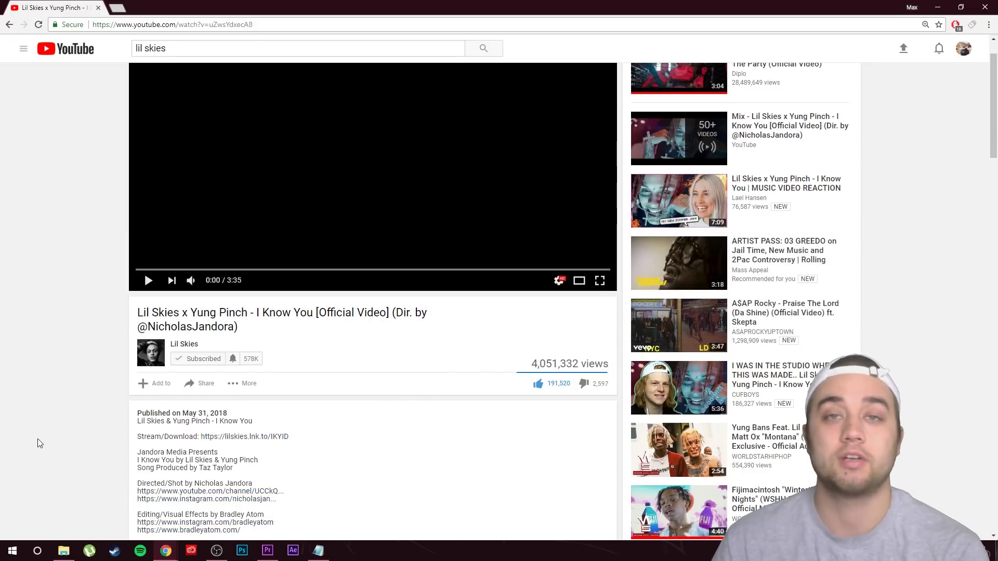
{"action": "scroll", "coordinate": [85, 473], "scroll_direction": "down", "scroll_amount": 3}
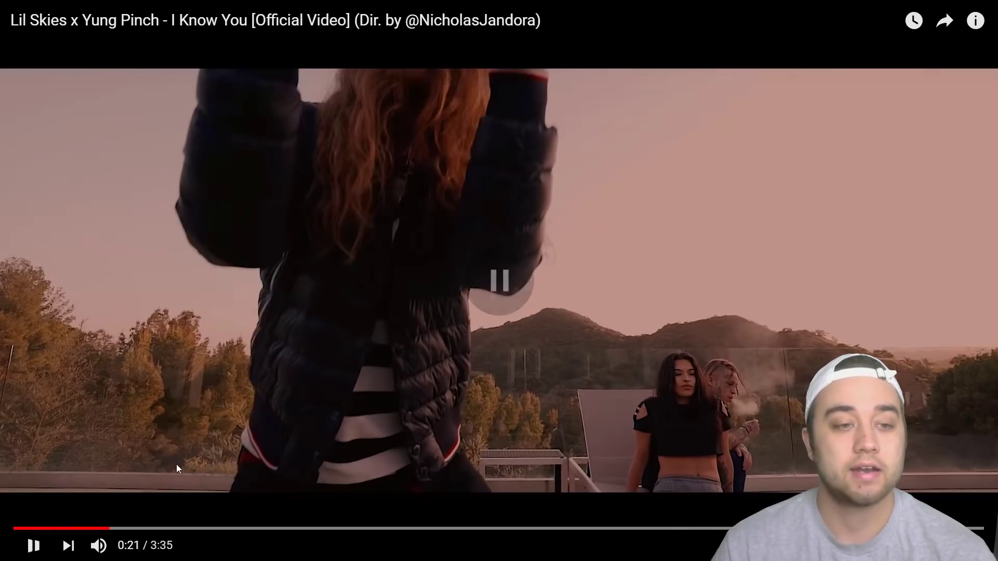
{"action": "left_click", "coordinate": [109, 530]}
Step from 0:20 to the red room at 0:24, then skip ahead to the fence shot at 0:36
{"action": "left_click", "coordinate": [109, 529]}
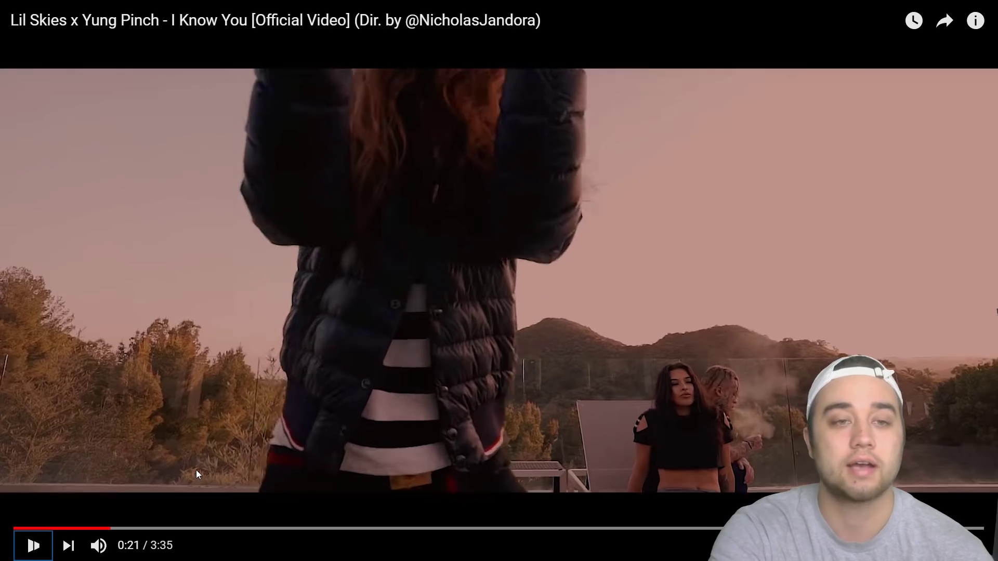
{"action": "key", "text": "space"}
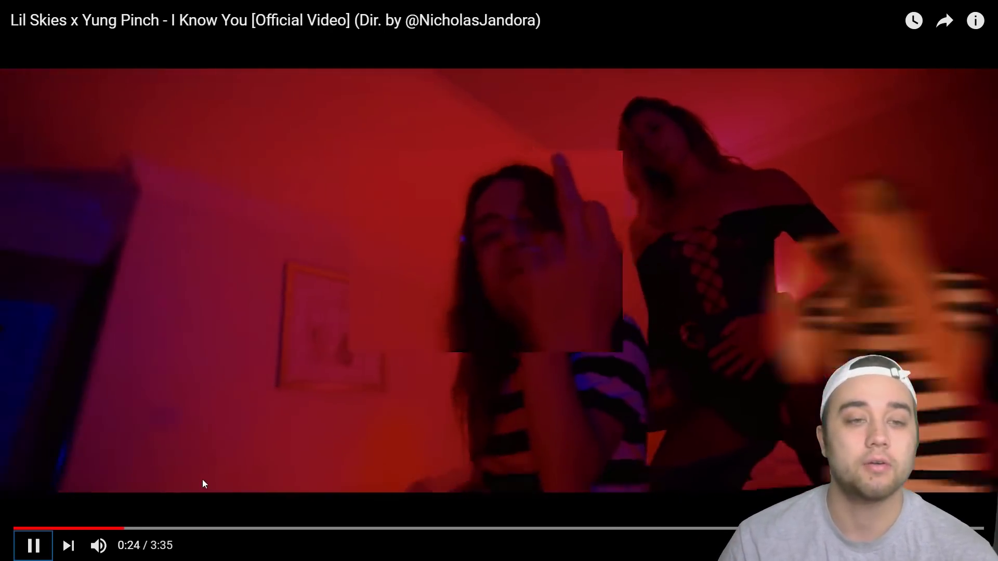
{"action": "left_click", "coordinate": [202, 479]}
{"action": "left_click", "coordinate": [125, 530]}
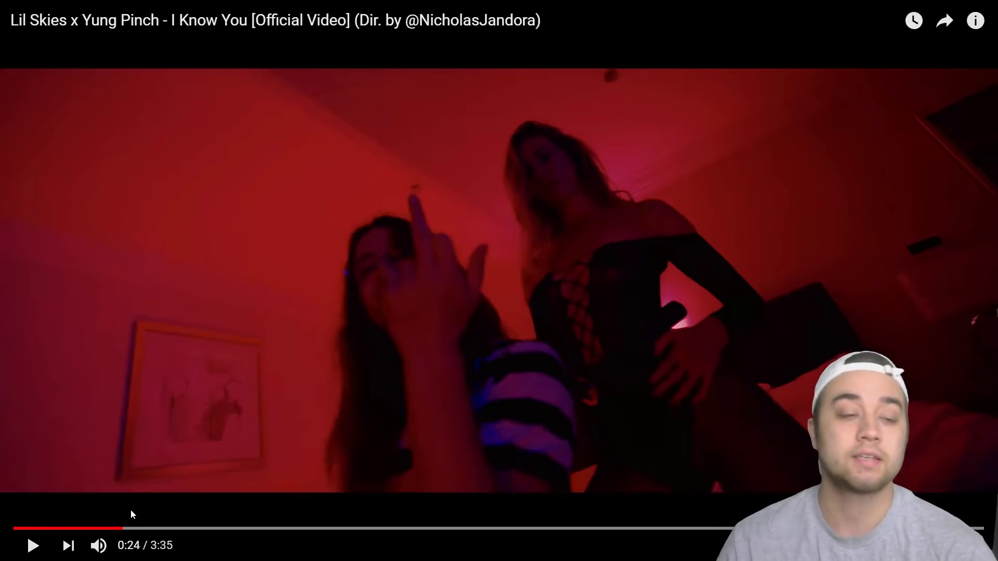
{"action": "key", "text": "l"}
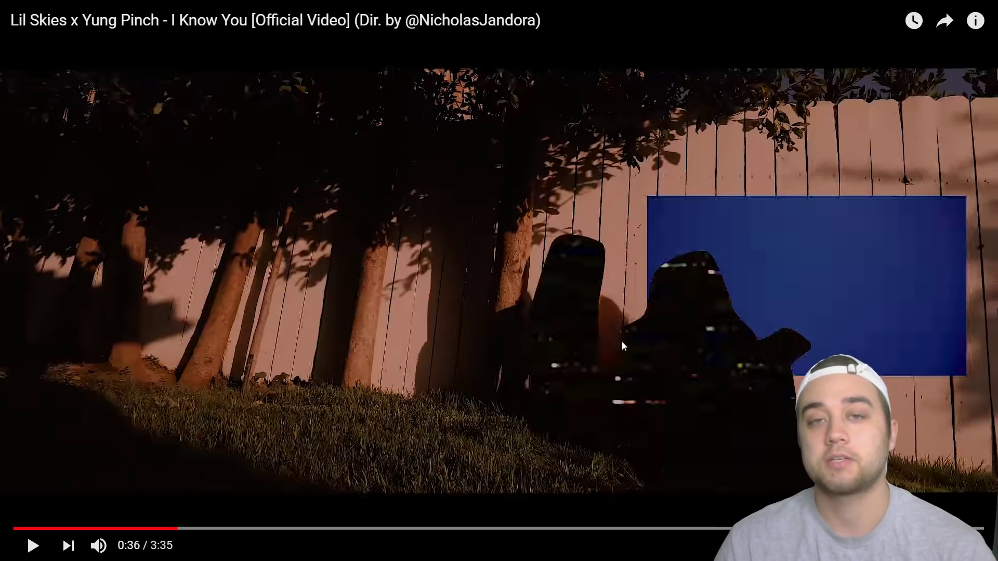
Play past the 0:45 hands shot, pause on the galaxy wardrobe scene at 0:56, then resume
{"action": "left_click", "coordinate": [618, 348]}
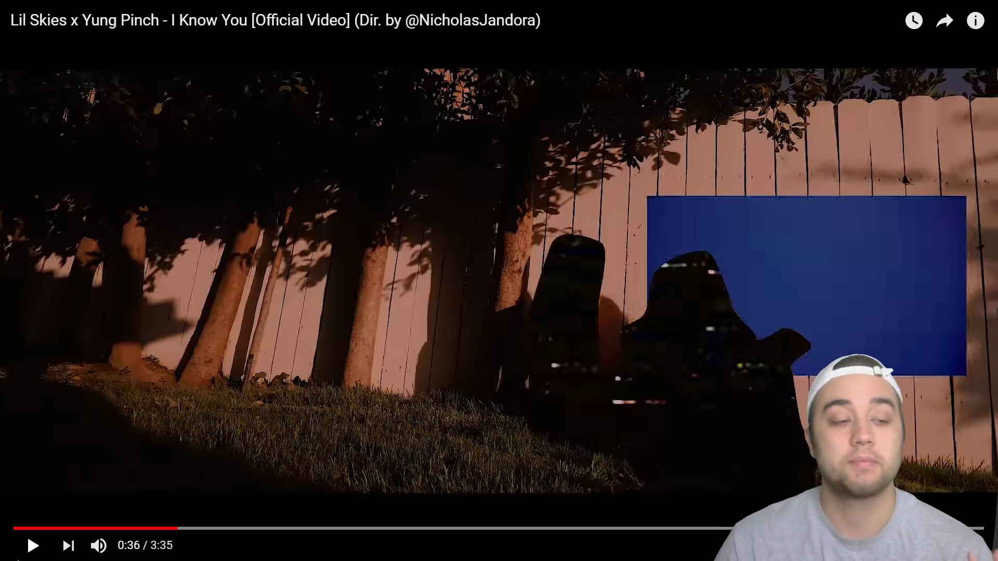
{"action": "left_click", "coordinate": [264, 500]}
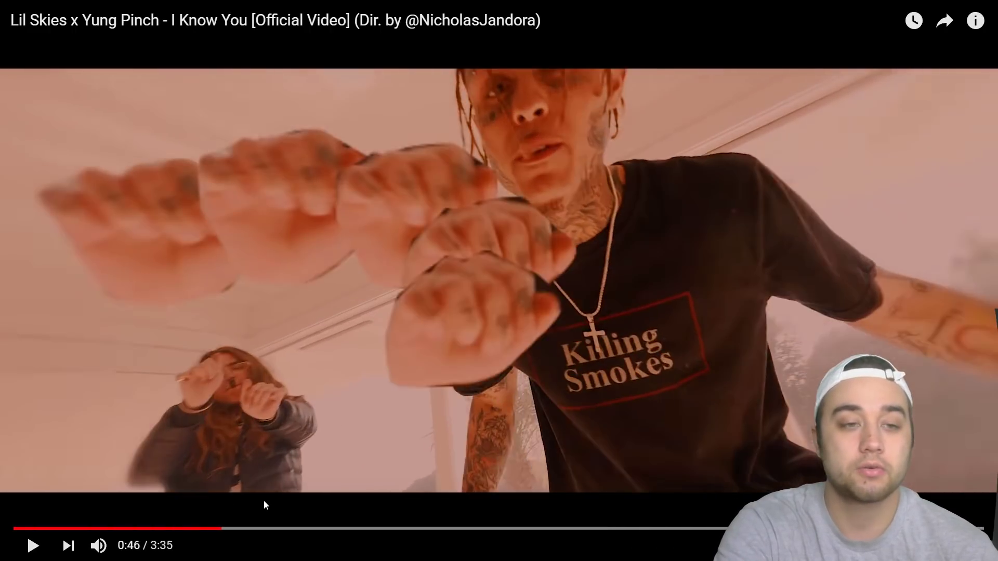
{"action": "key", "text": "space"}
{"action": "key", "text": "space"}
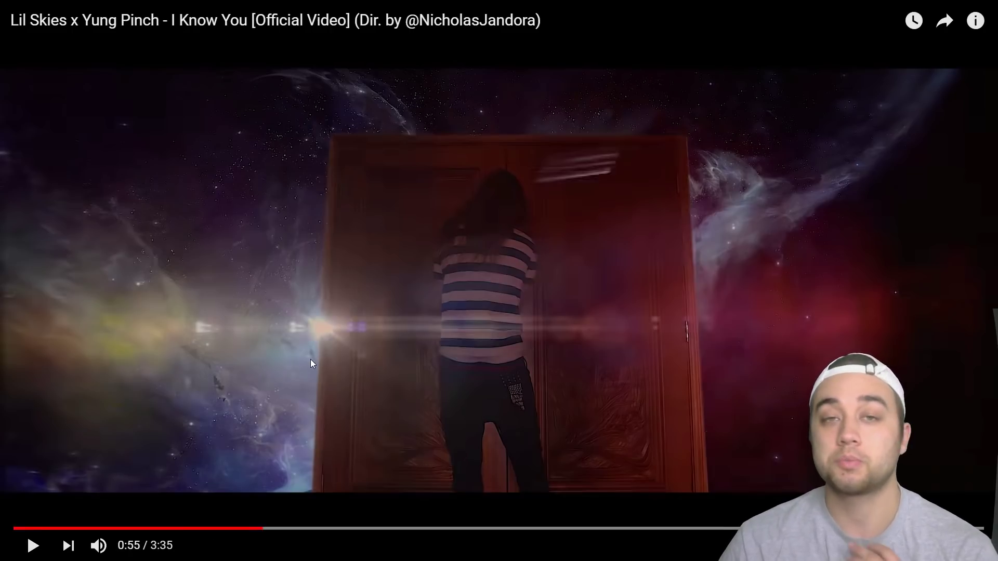
{"action": "left_click", "coordinate": [26, 558]}
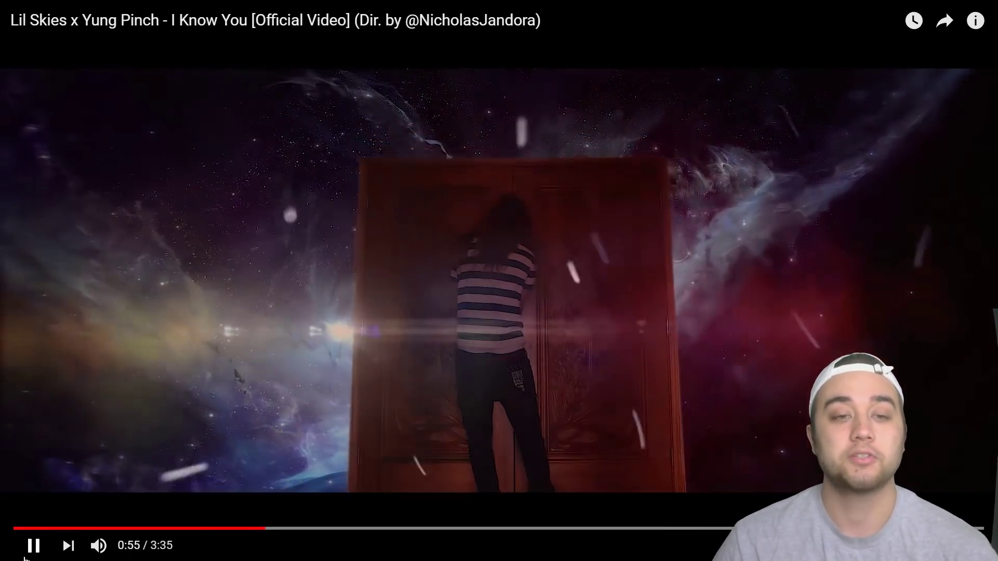
{"action": "left_click", "coordinate": [505, 80]}
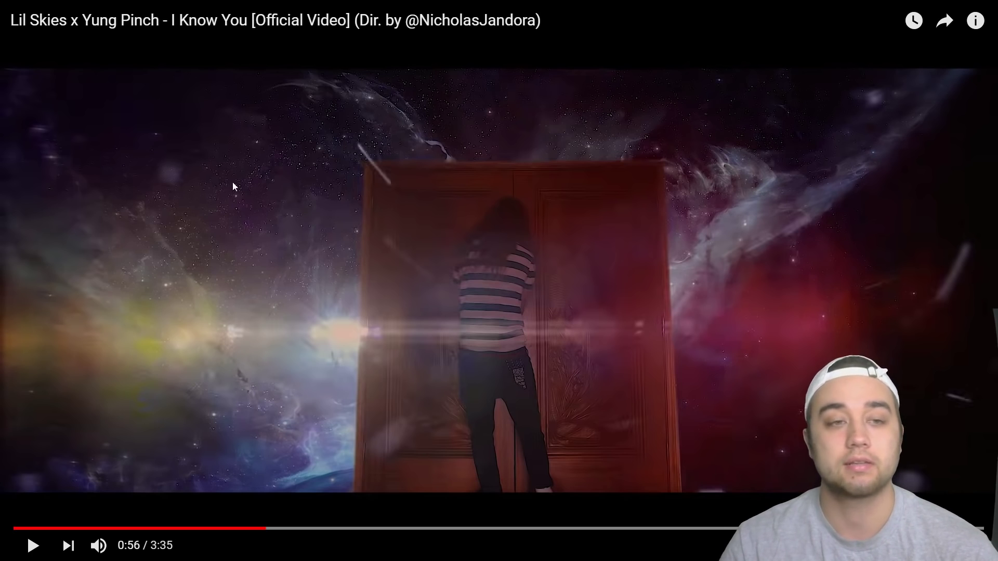
{"action": "left_click", "coordinate": [396, 494]}
Review the car scene between 0:57 and 0:59, pausing on the car-door frame
{"action": "left_click", "coordinate": [290, 529]}
{"action": "left_click", "coordinate": [281, 529]}
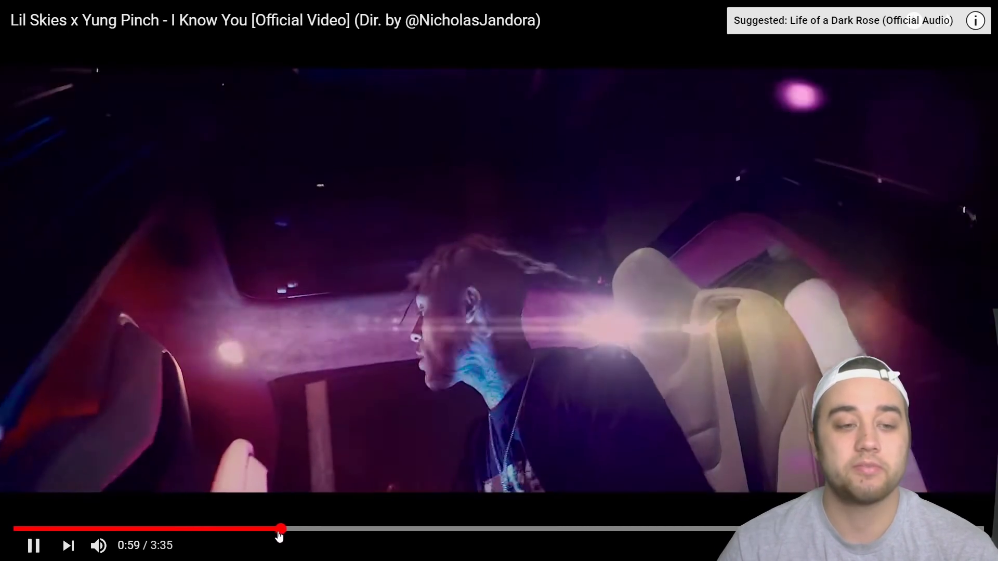
{"action": "left_click", "coordinate": [274, 529]}
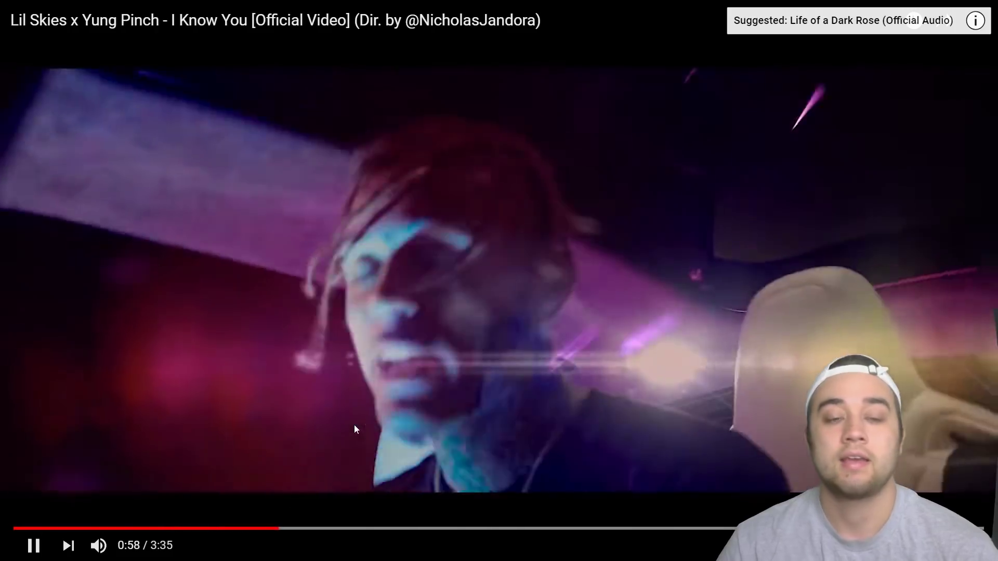
{"action": "left_click", "coordinate": [354, 426]}
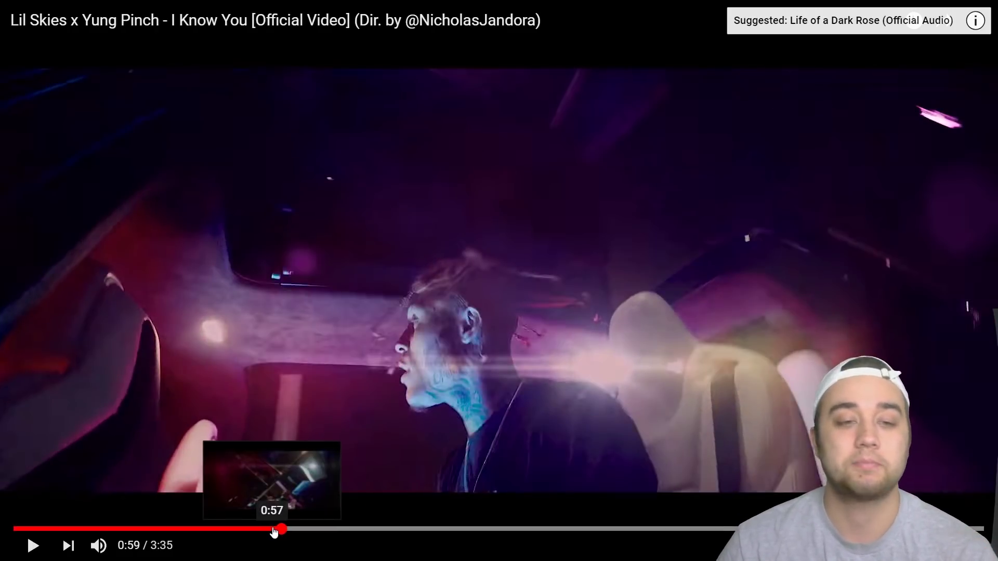
{"action": "left_click", "coordinate": [274, 529]}
{"action": "left_click", "coordinate": [282, 529]}
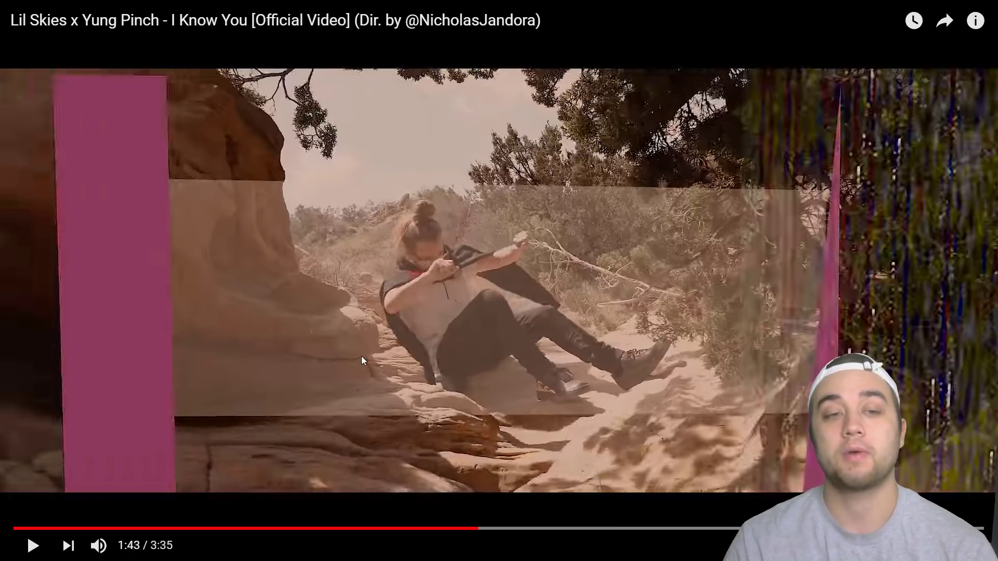
Pause on the desert scene at 1:44, jump to 3:12, exit full screen and switch to Premiere Pro
{"action": "left_click", "coordinate": [32, 546]}
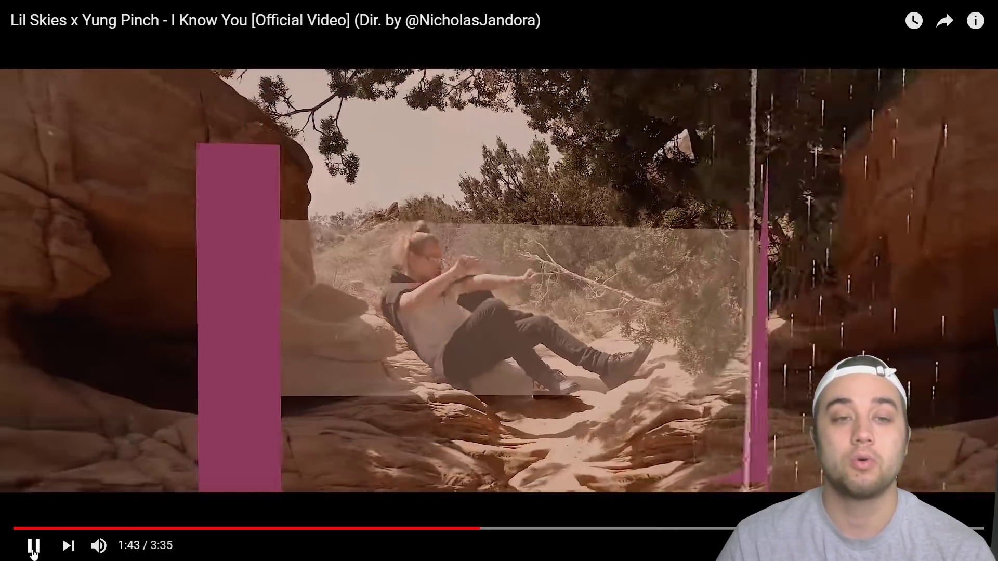
{"action": "left_click", "coordinate": [310, 178]}
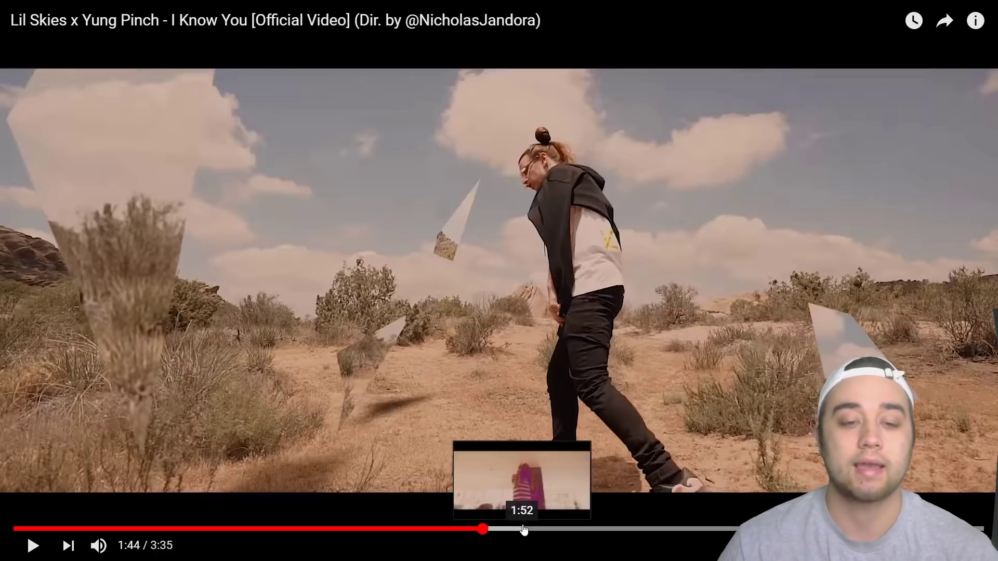
{"action": "left_click", "coordinate": [881, 528]}
{"action": "left_click", "coordinate": [980, 546]}
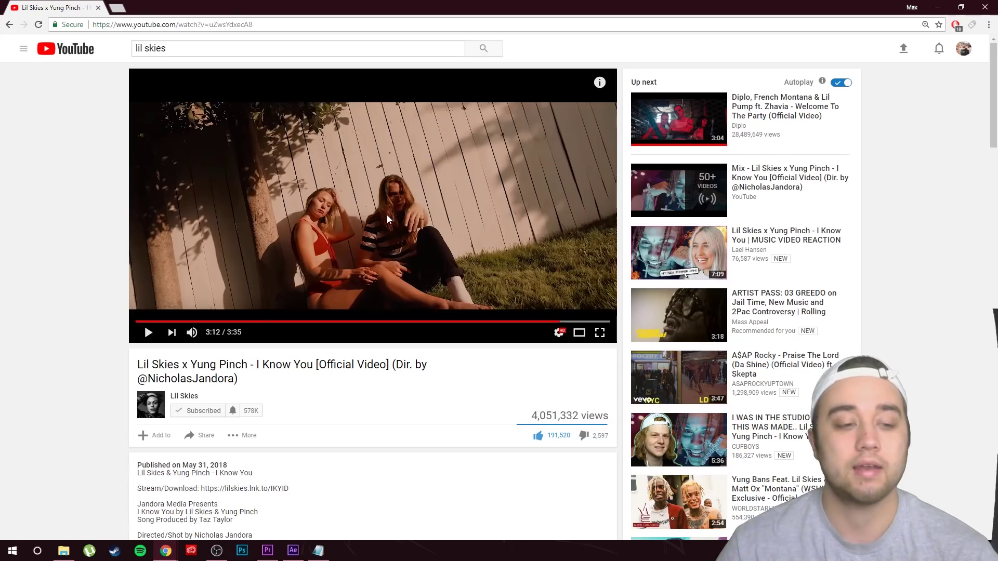
{"action": "left_click", "coordinate": [267, 551]}
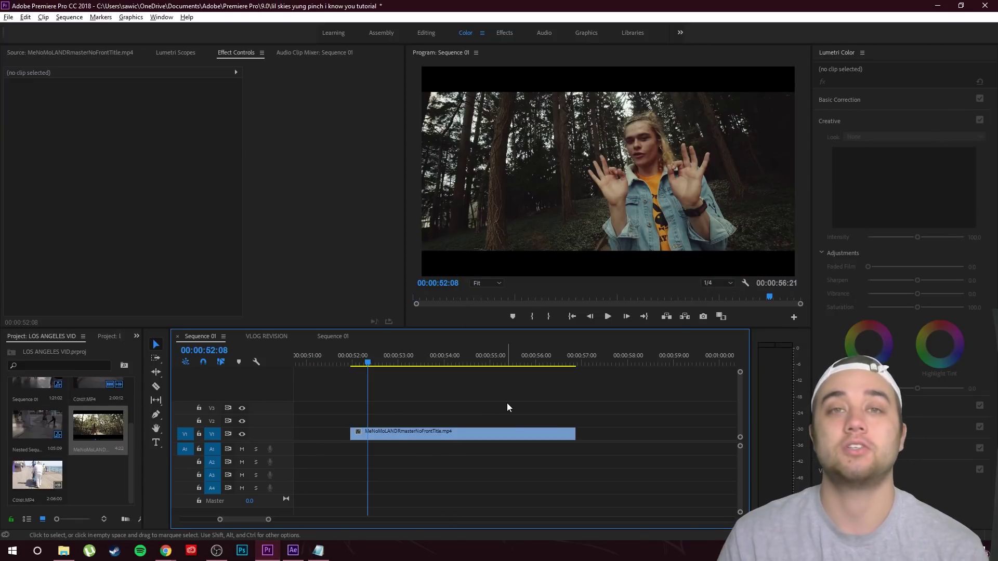
Save the project and select the MeNoMoLANDRmasterNoFrontTitle.mp4 clip on V1
{"action": "key", "text": "ctrl+s"}
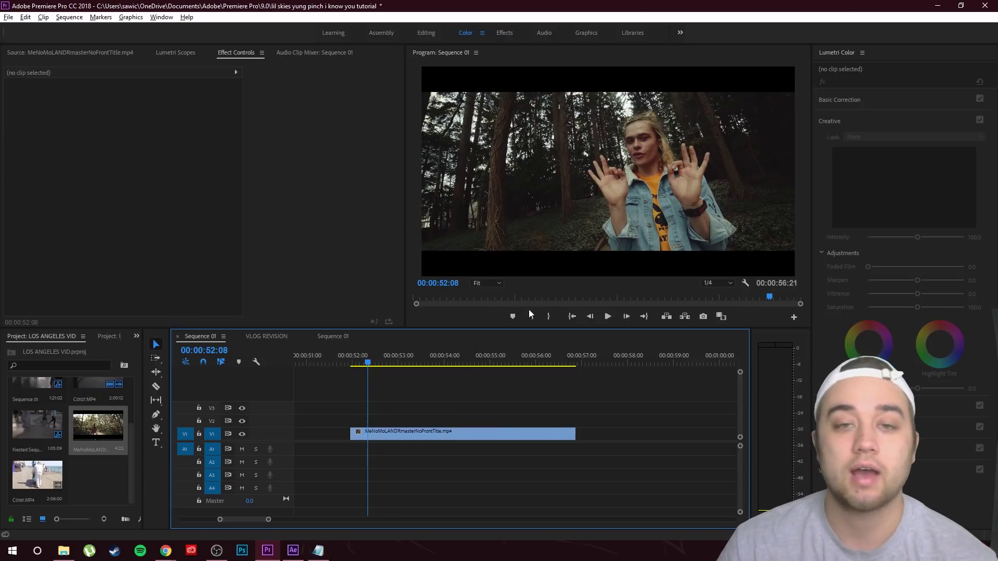
{"action": "left_click", "coordinate": [386, 434]}
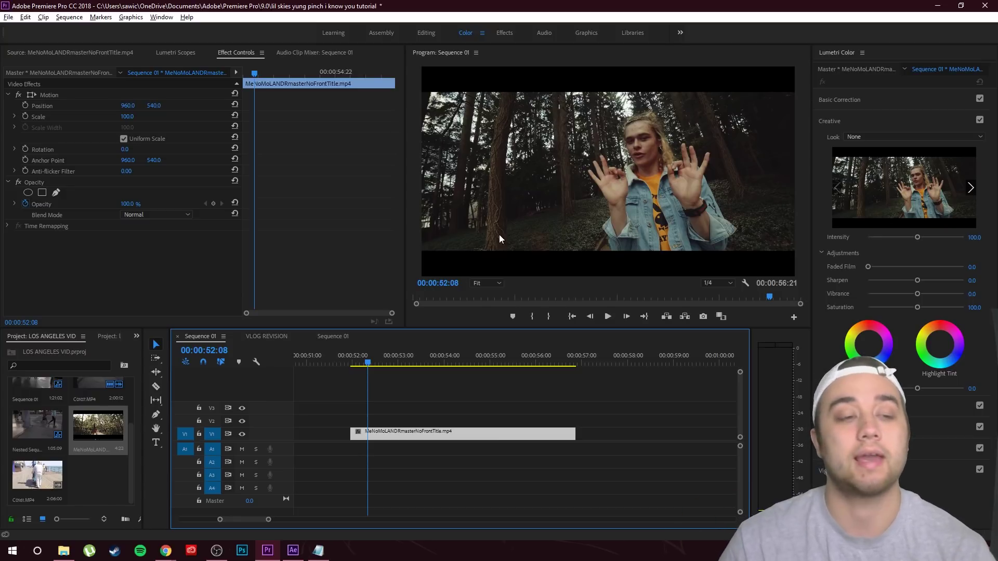
{"action": "left_click", "coordinate": [138, 339]}
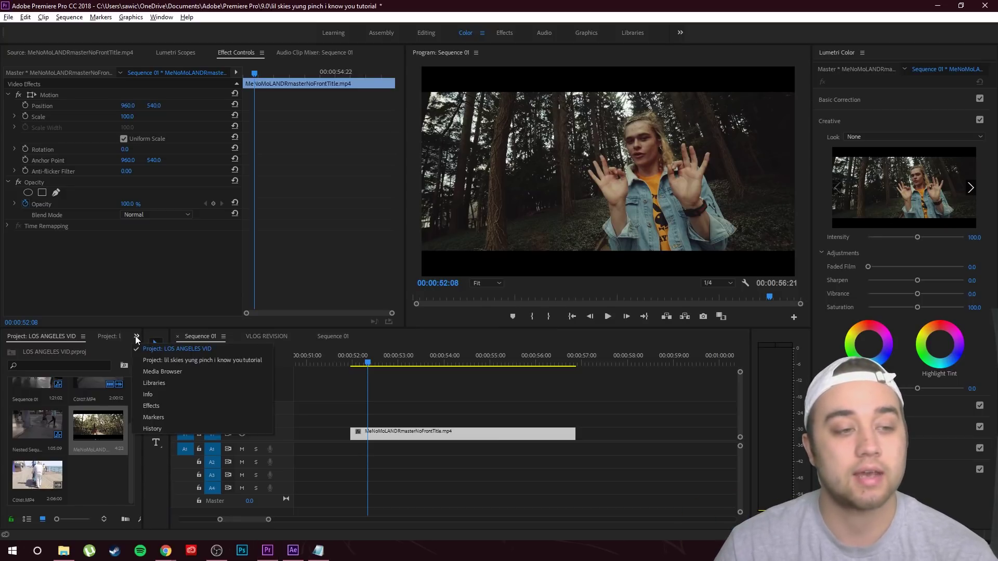
{"action": "key", "text": "ctrl+s"}
{"action": "key", "text": "shift+7"}
{"action": "left_click", "coordinate": [23, 350]}
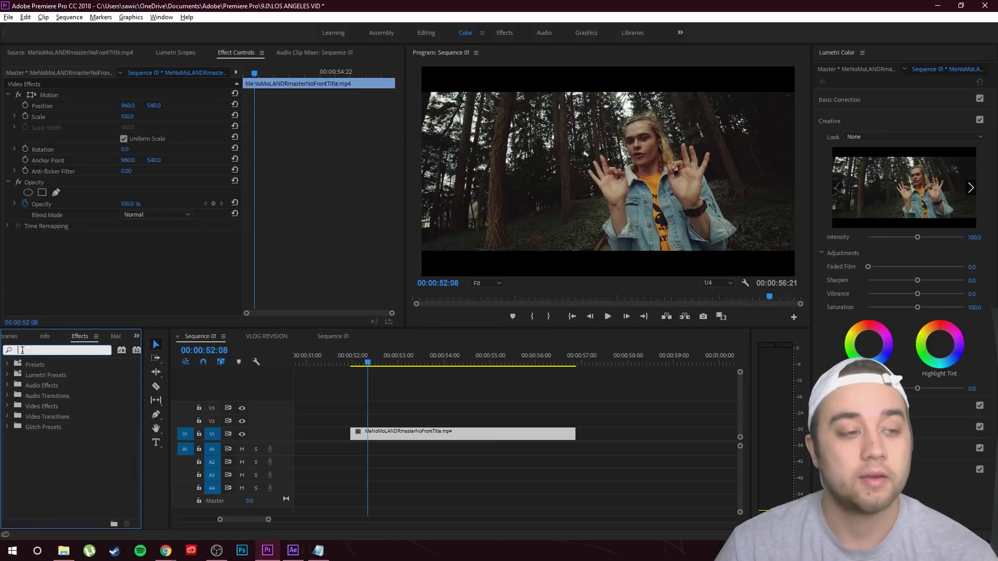
{"action": "type", "text": "crop"}
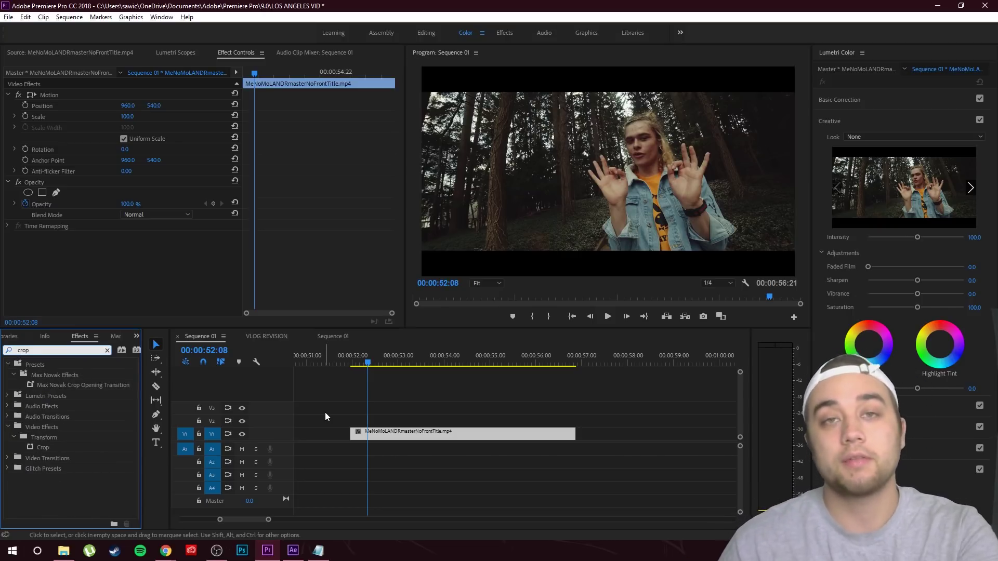
{"action": "left_click_drag", "start_coordinate": [373, 438], "coordinate": [391, 424]}
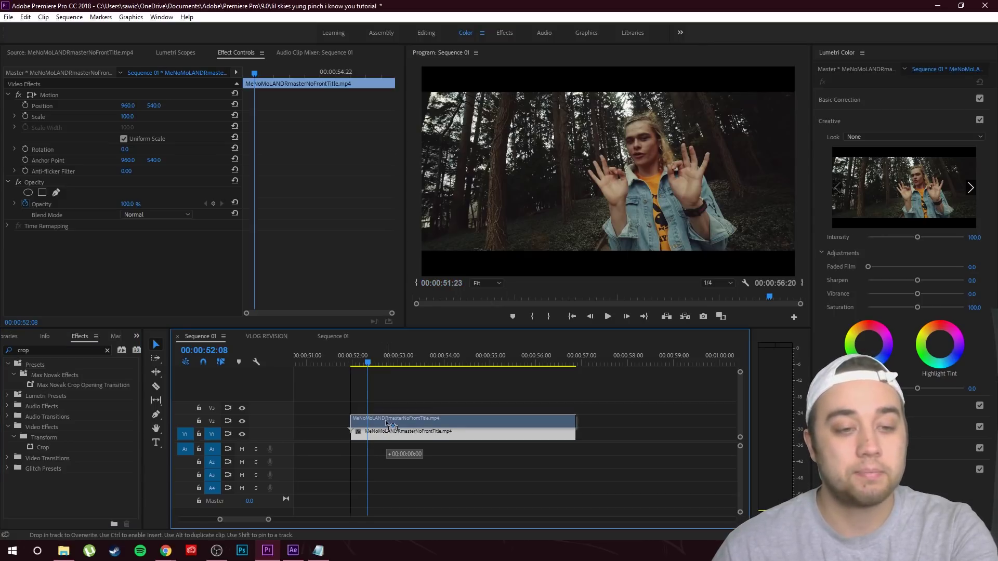
{"action": "key", "text": "equal"}
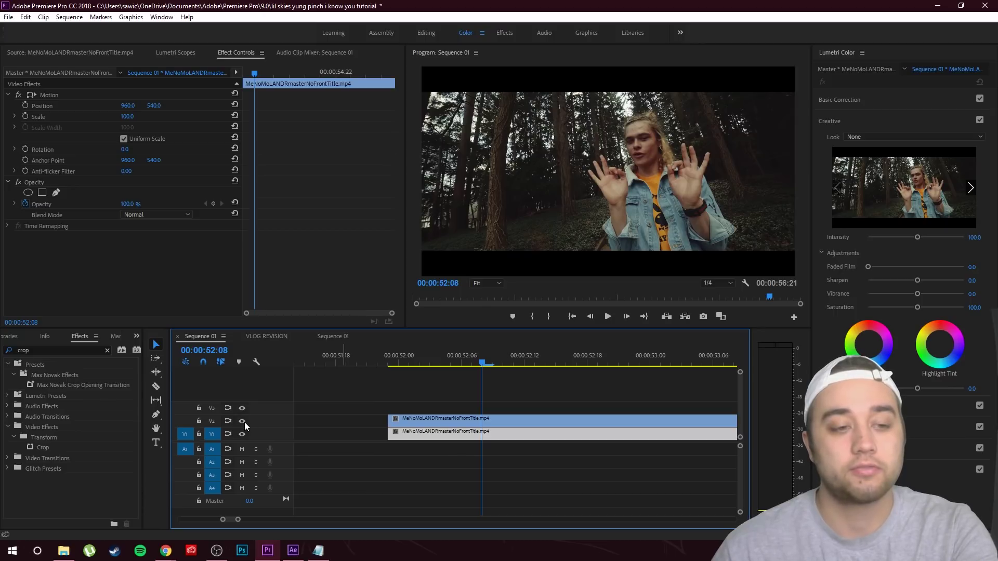
{"action": "left_click", "coordinate": [453, 420]}
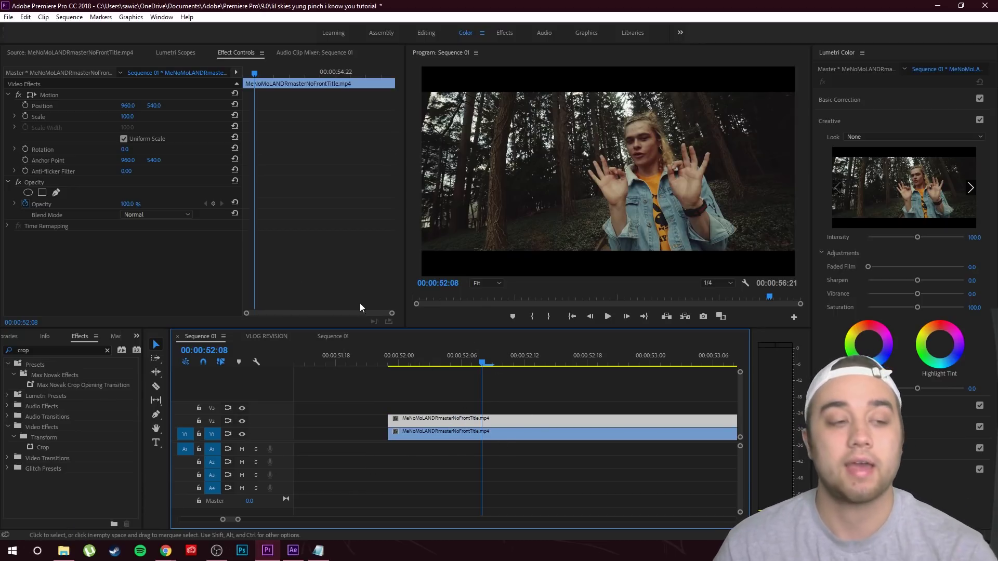
{"action": "left_click", "coordinate": [43, 447]}
{"action": "scroll", "coordinate": [483, 381], "scroll_direction": "up", "scroll_amount": 2}
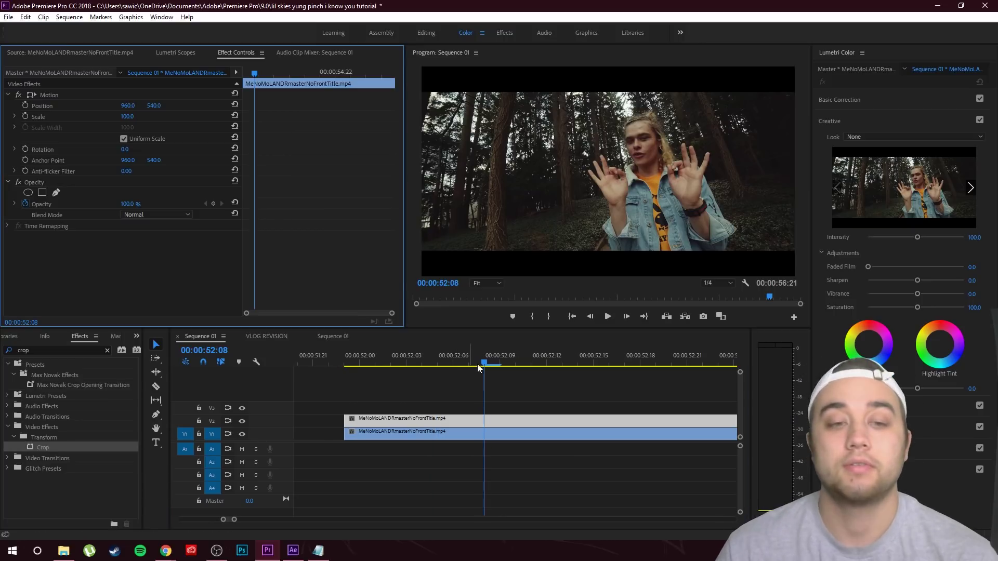
Cut a one-frame piece from the V2 clip at 52:07 and delete the rest of the clip
{"action": "left_click_drag", "start_coordinate": [484, 362], "coordinate": [475, 384]}
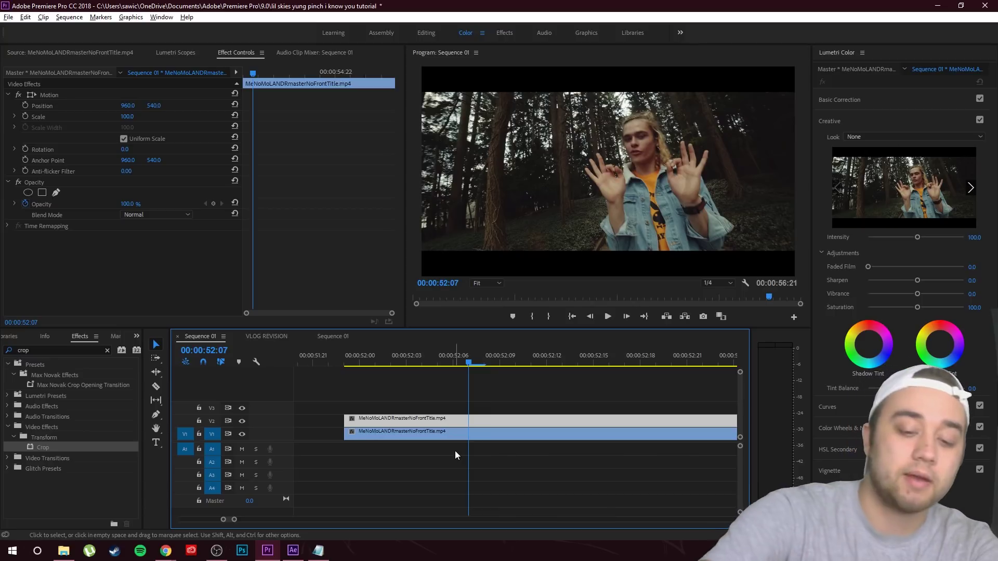
{"action": "key", "text": "ctrl+k"}
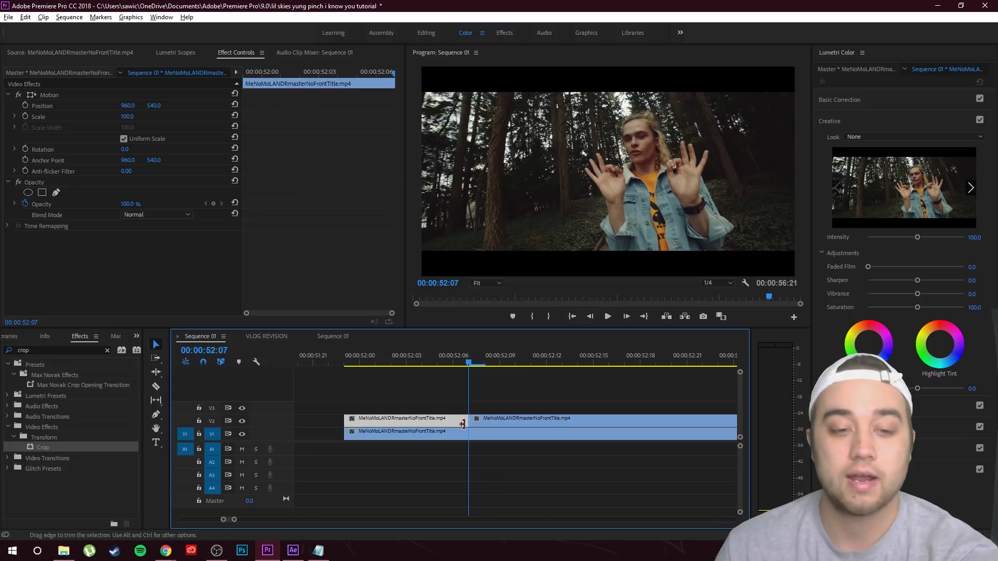
{"action": "left_click", "coordinate": [496, 421]}
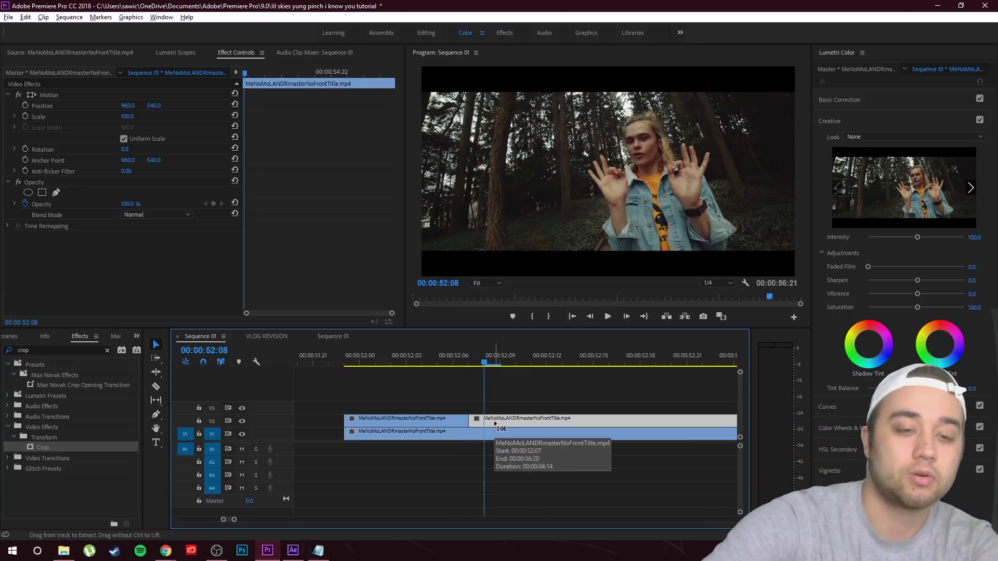
{"action": "key", "text": "ctrl+k"}
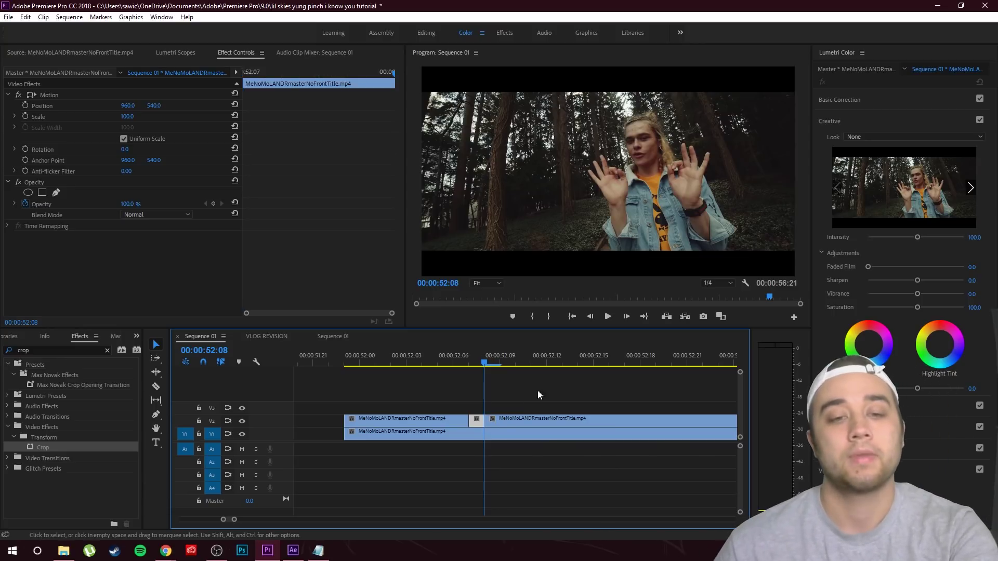
{"action": "left_click", "coordinate": [520, 421]}
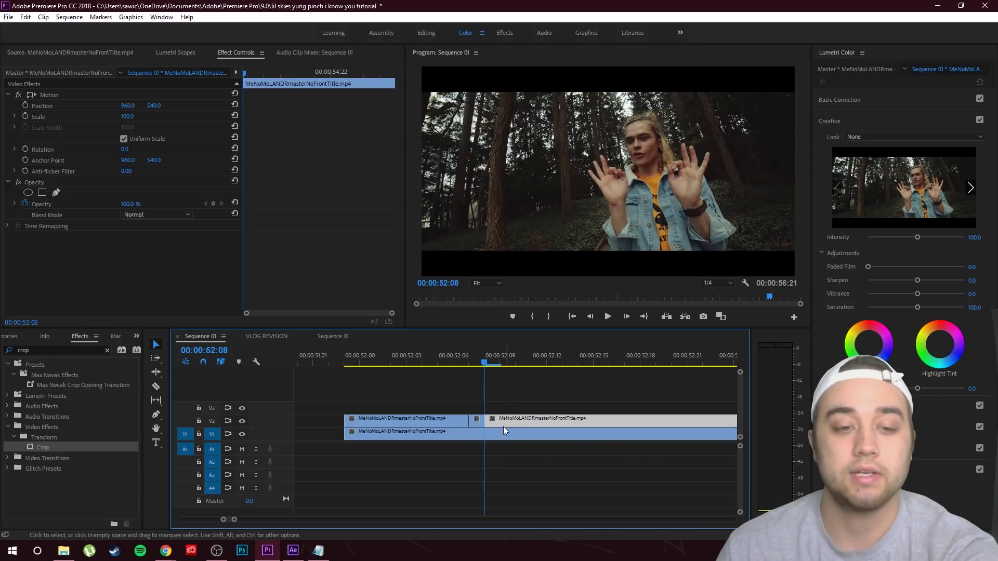
{"action": "key", "text": "Delete"}
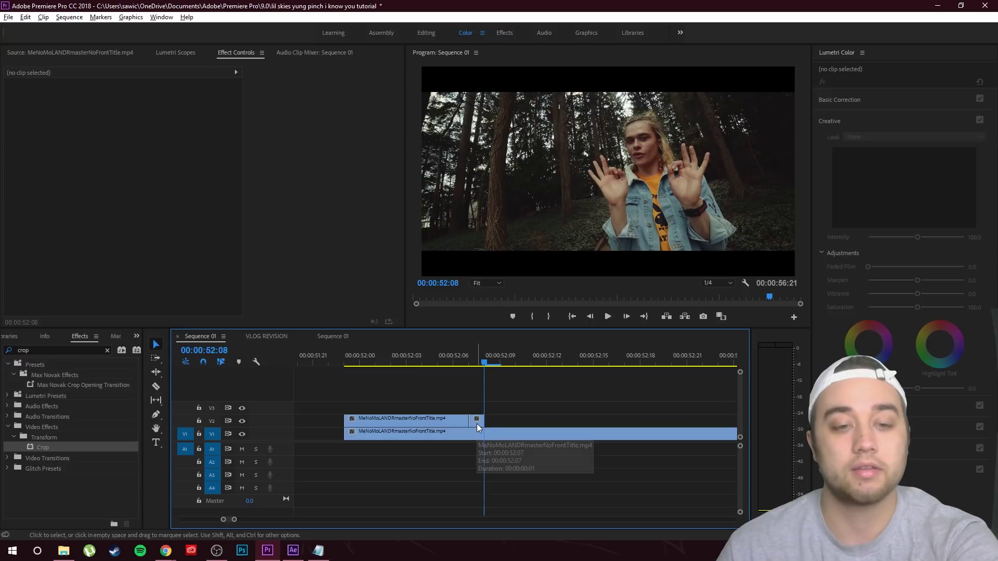
Add a frame hold to the one-frame piece and stretch it far along V2
{"action": "right_click", "coordinate": [476, 425]}
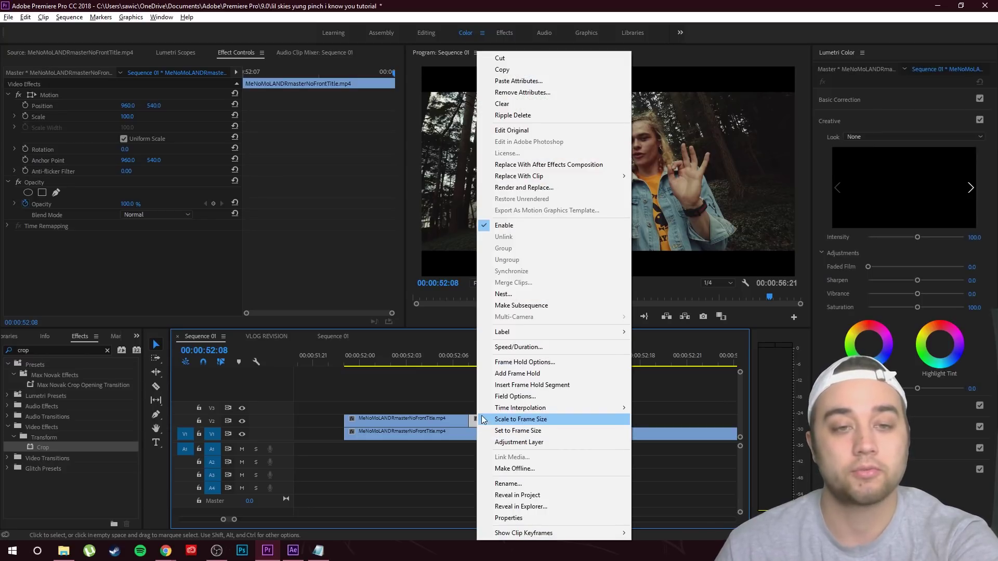
{"action": "left_click", "coordinate": [513, 374]}
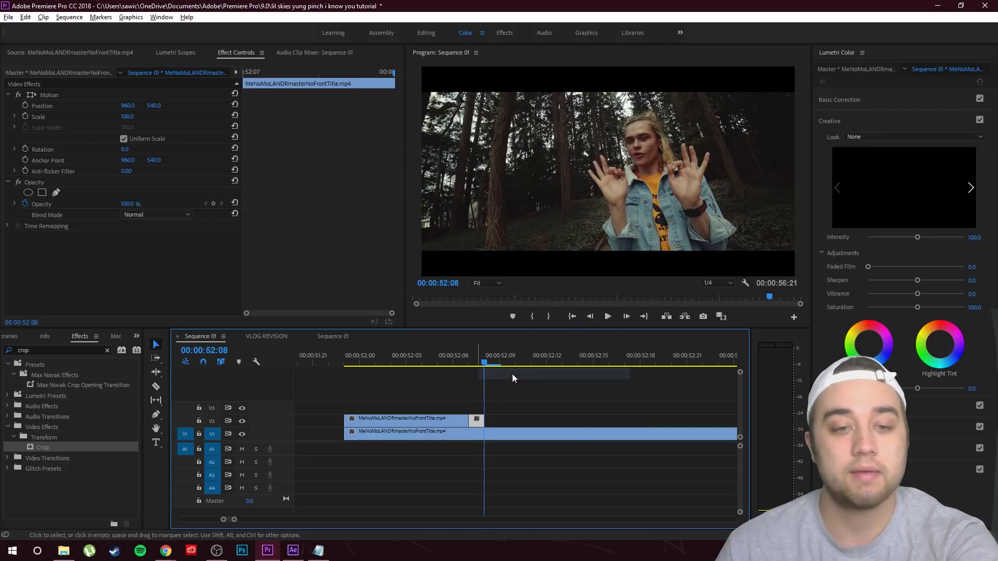
{"action": "left_click_drag", "start_coordinate": [478, 420], "coordinate": [752, 420]}
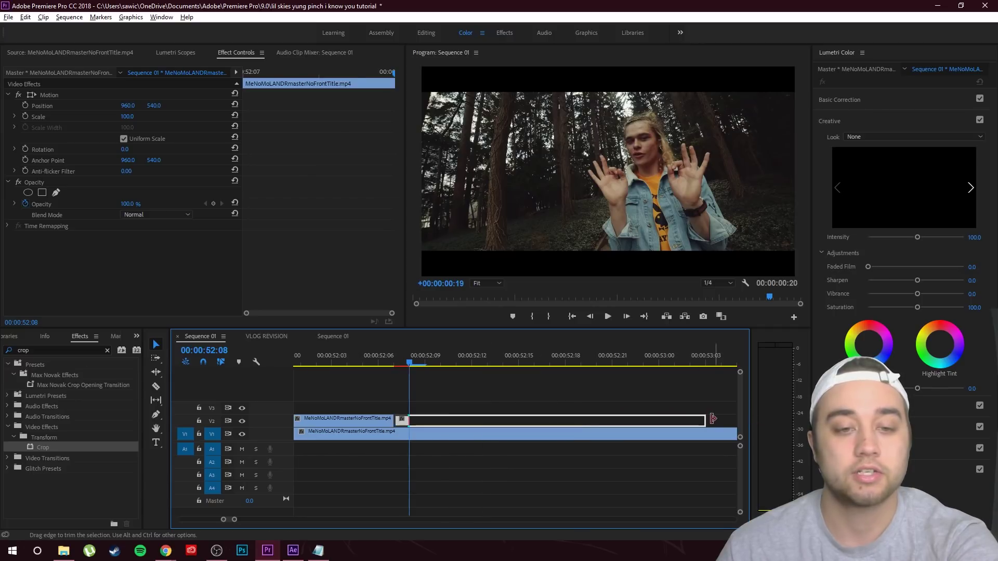
{"action": "key", "text": "minus"}
{"action": "mouse_move", "coordinate": [383, 366]}
{"action": "left_mouse_down"}
{"action": "mouse_move", "coordinate": [449, 375]}
{"action": "mouse_move", "coordinate": [370, 372]}
{"action": "mouse_move", "coordinate": [435, 382]}
{"action": "mouse_move", "coordinate": [373, 364]}
{"action": "left_mouse_up"}
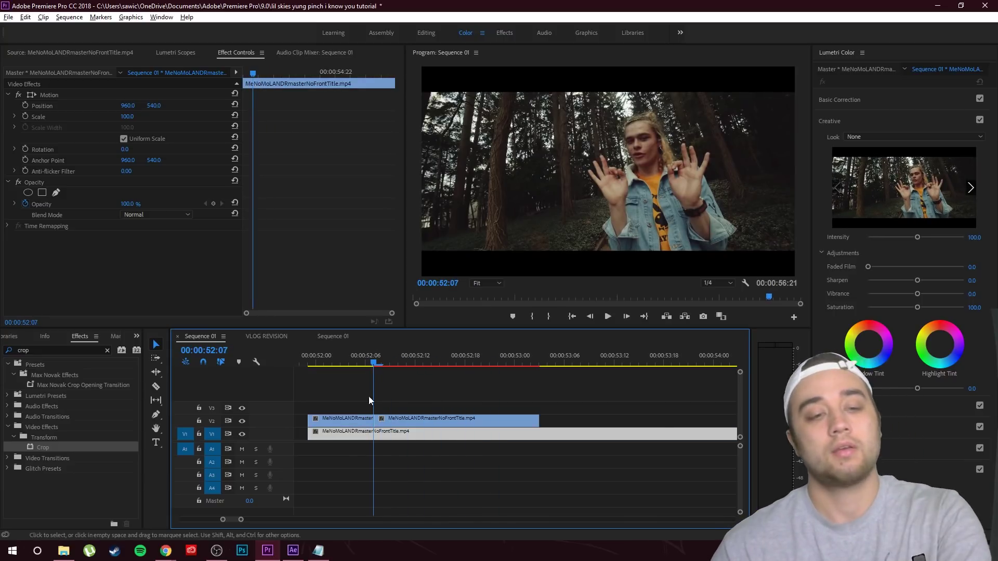
{"action": "key", "text": "equal"}
{"action": "left_click", "coordinate": [396, 423]}
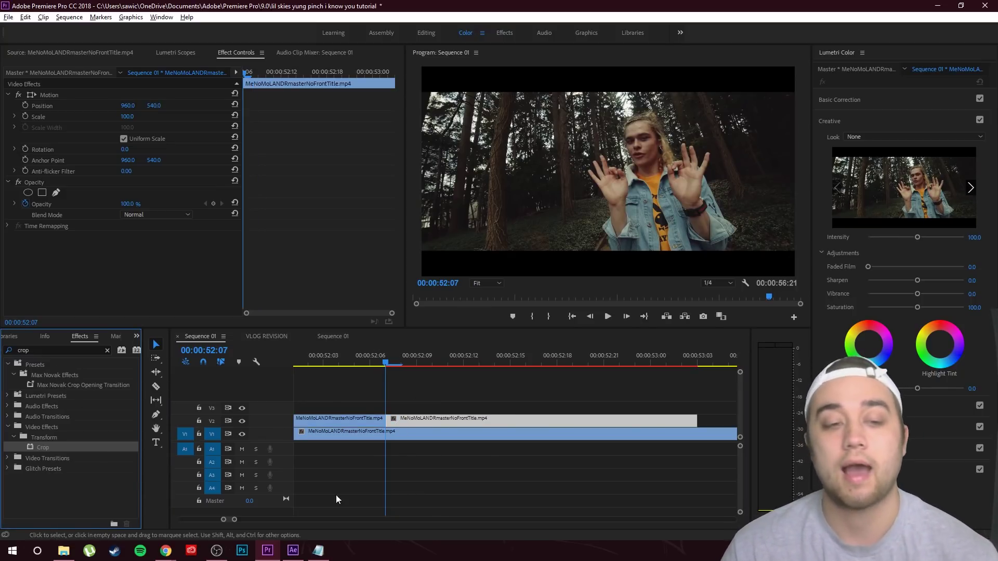
{"action": "right_click", "coordinate": [412, 430]}
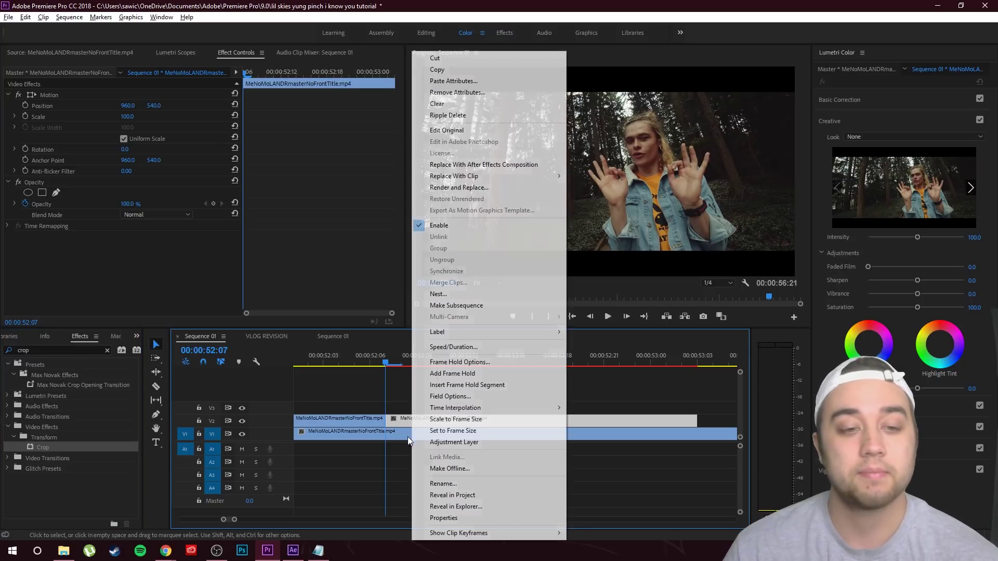
Nest the frame-hold clip as Nested Sequence 01 and drag the Crop effect onto it
{"action": "left_click", "coordinate": [453, 294]}
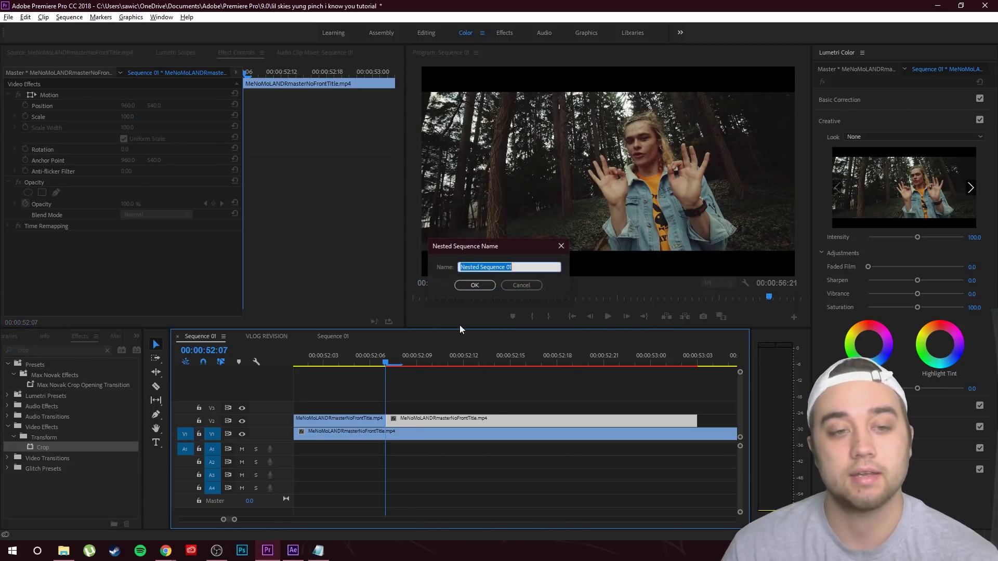
{"action": "left_click", "coordinate": [493, 288]}
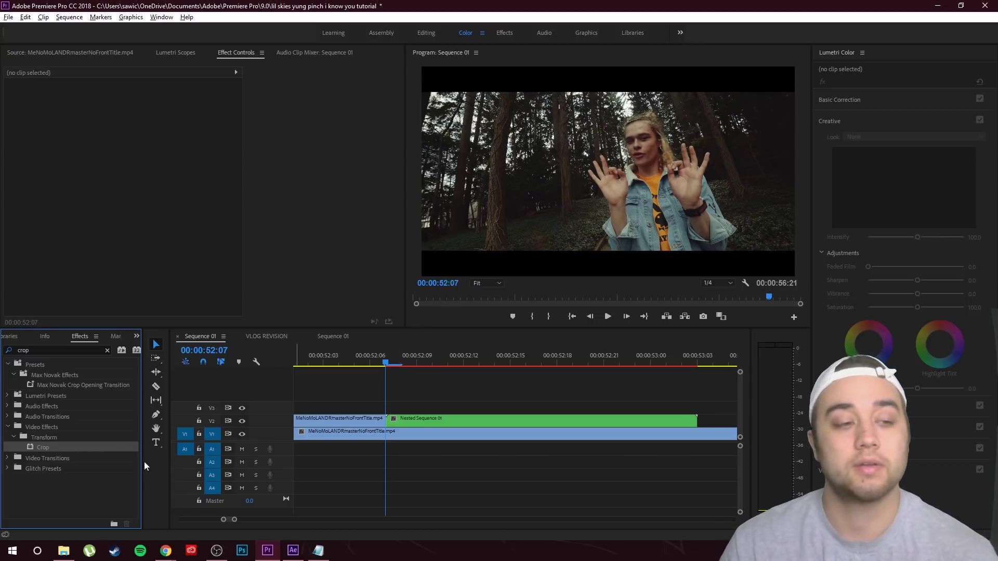
{"action": "left_click", "coordinate": [33, 425]}
{"action": "left_click_drag", "start_coordinate": [45, 448], "coordinate": [411, 420]}
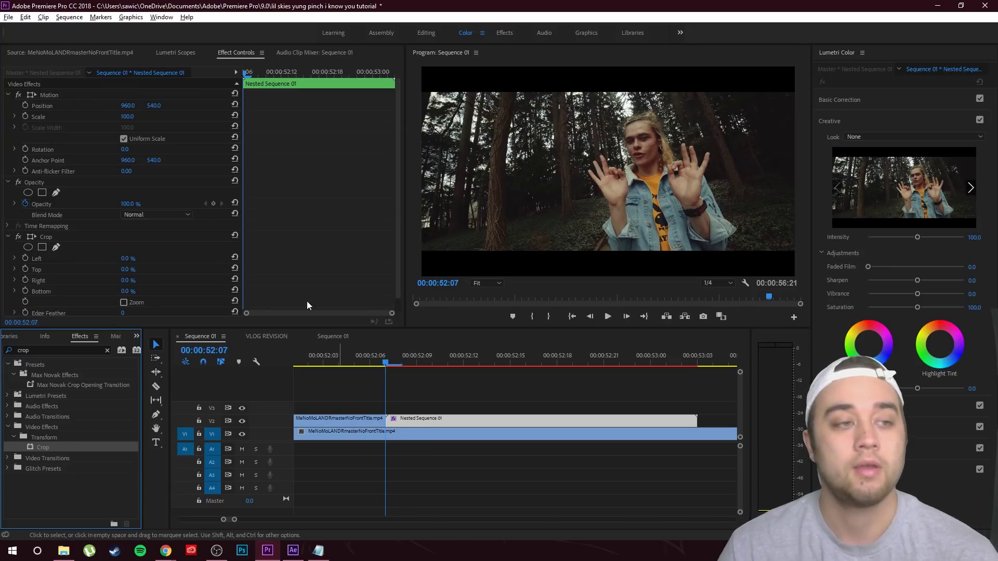
Start a freeform Crop mask with its first point beside the left hand in the Program monitor
{"action": "scroll", "coordinate": [323, 244], "scroll_direction": "down", "scroll_amount": 1}
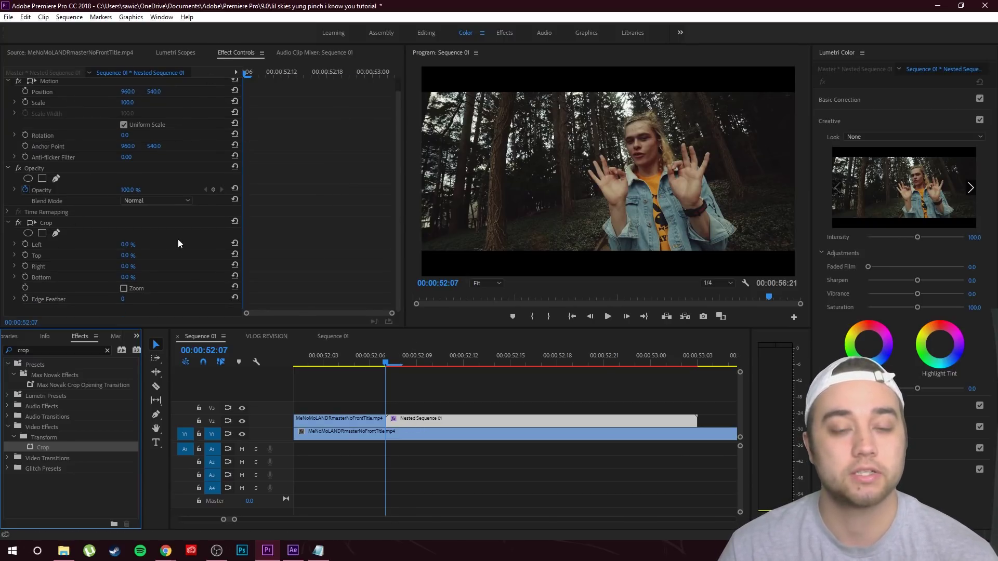
{"action": "left_click", "coordinate": [56, 234]}
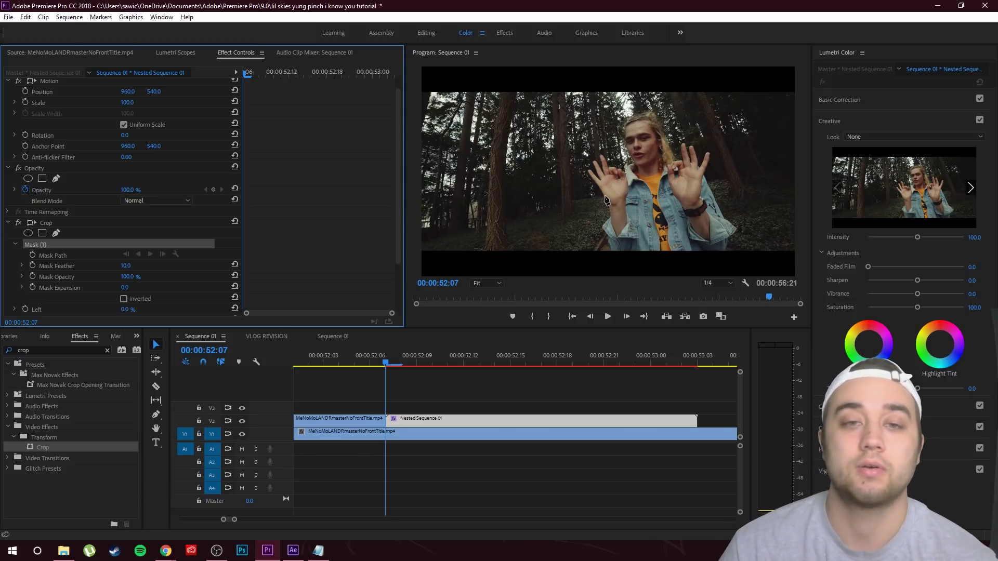
{"action": "left_click", "coordinate": [605, 197]}
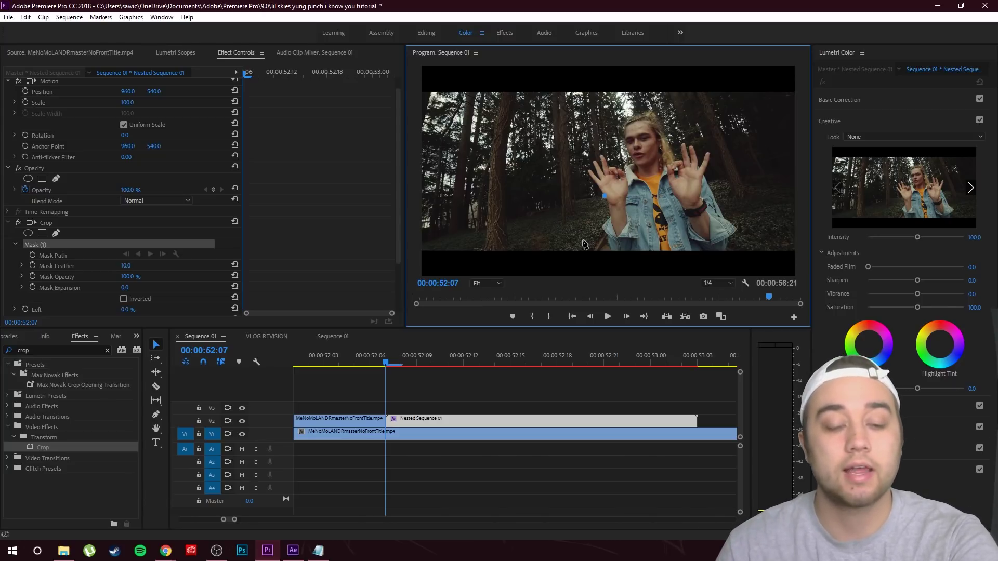
Place pen points around the raised left hand in the enlarged Program monitor to outline the mask
{"action": "key", "text": "grave"}
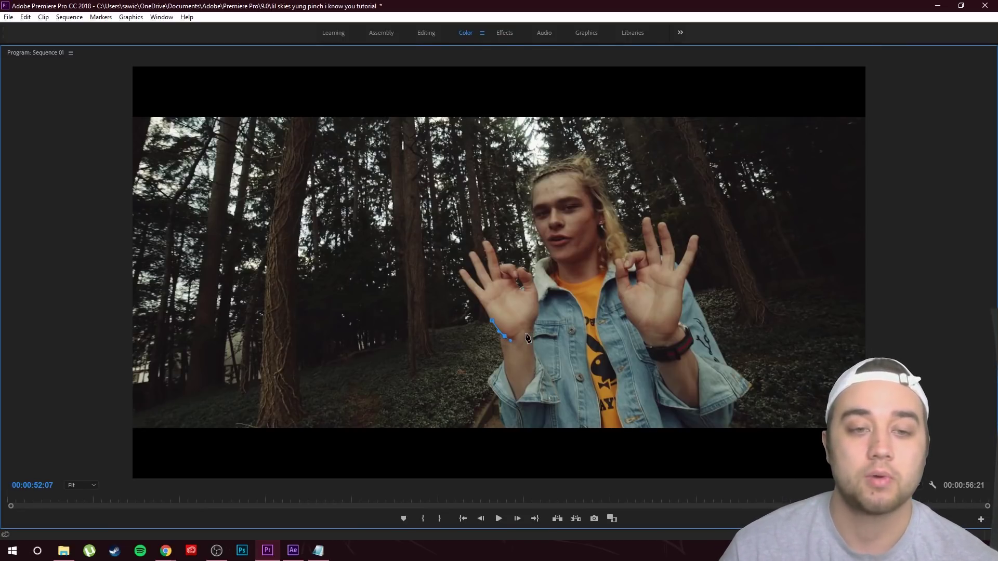
{"action": "left_click_drag", "start_coordinate": [531, 330], "coordinate": [537, 326]}
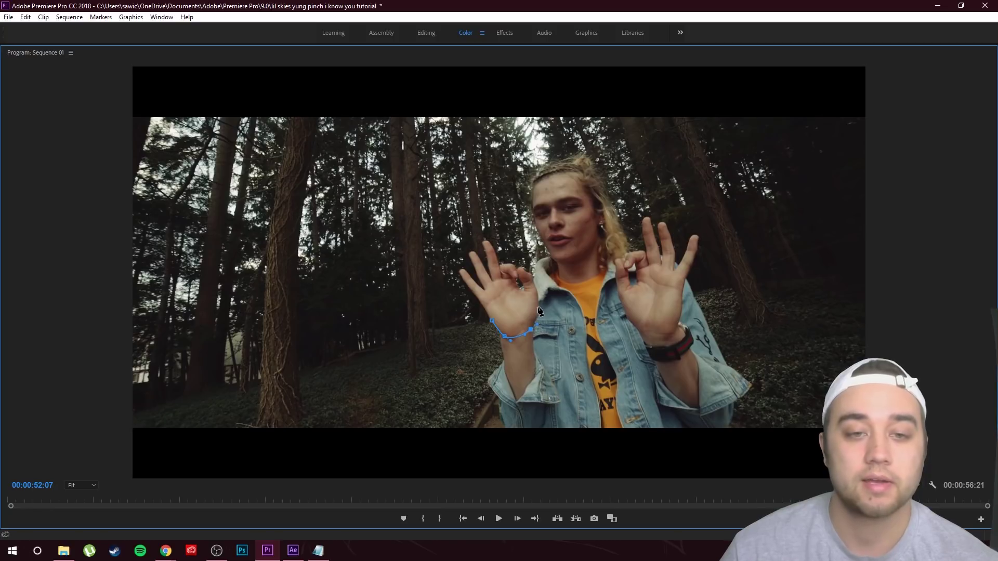
{"action": "left_click", "coordinate": [539, 299]}
{"action": "left_click", "coordinate": [537, 283]}
{"action": "left_click", "coordinate": [523, 270]}
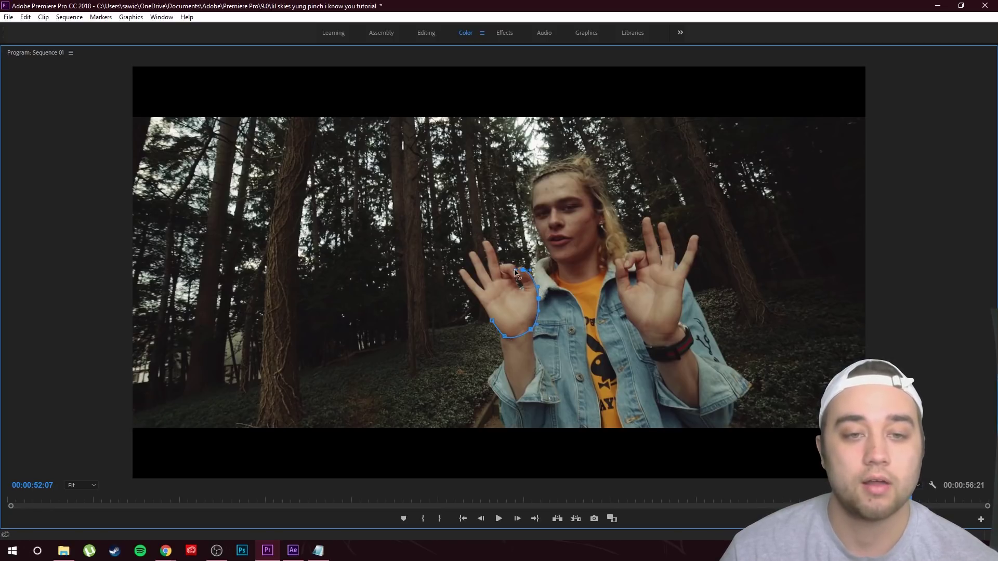
{"action": "left_click", "coordinate": [508, 263]}
{"action": "left_click", "coordinate": [497, 268]}
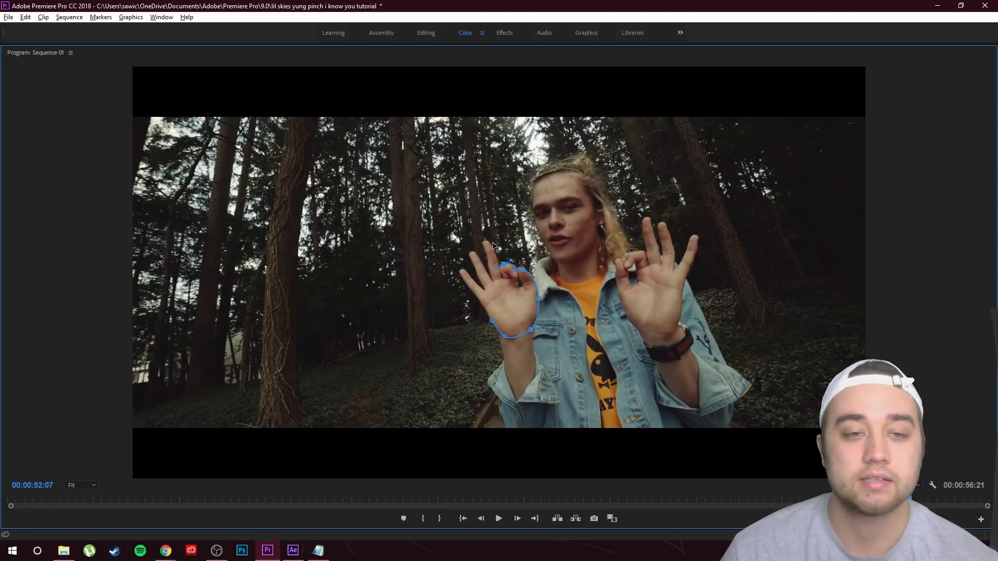
{"action": "left_click_drag", "start_coordinate": [487, 242], "coordinate": [480, 235]}
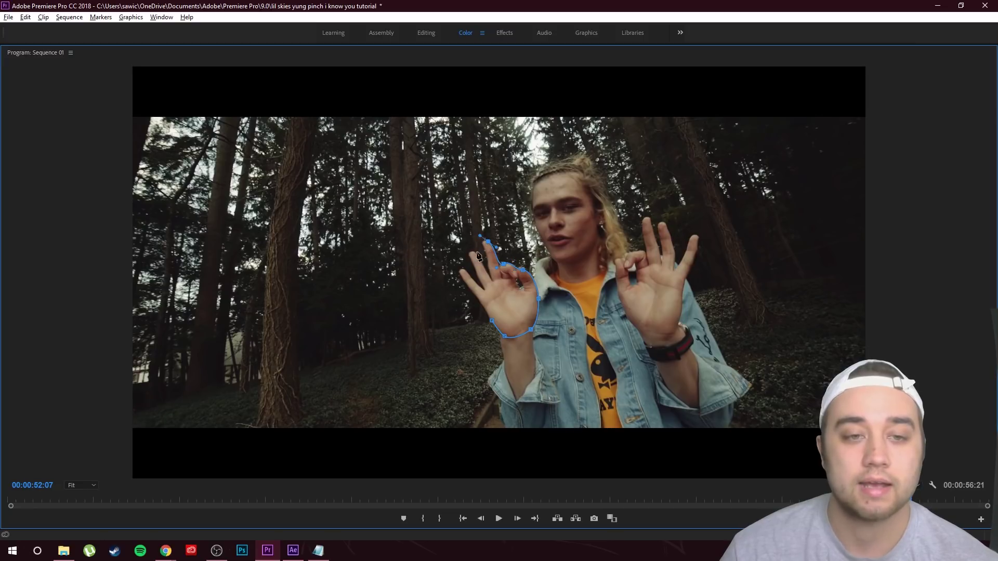
{"action": "left_click", "coordinate": [490, 276]}
{"action": "key", "text": "grave"}
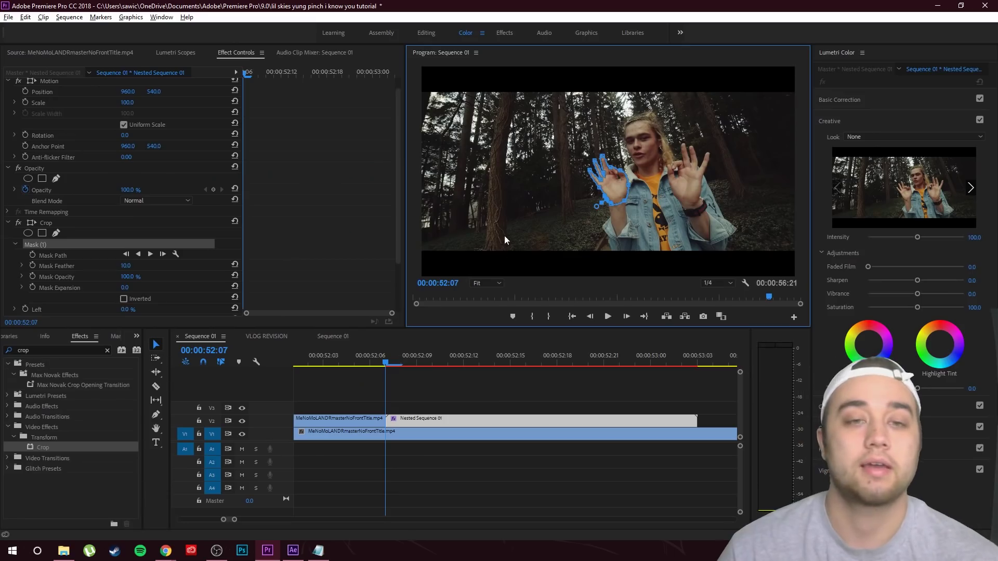
Set Crop Left to 100%, invert Mask (1), and hide track V1 to isolate the hand
{"action": "scroll", "coordinate": [359, 210], "scroll_direction": "down", "scroll_amount": 3}
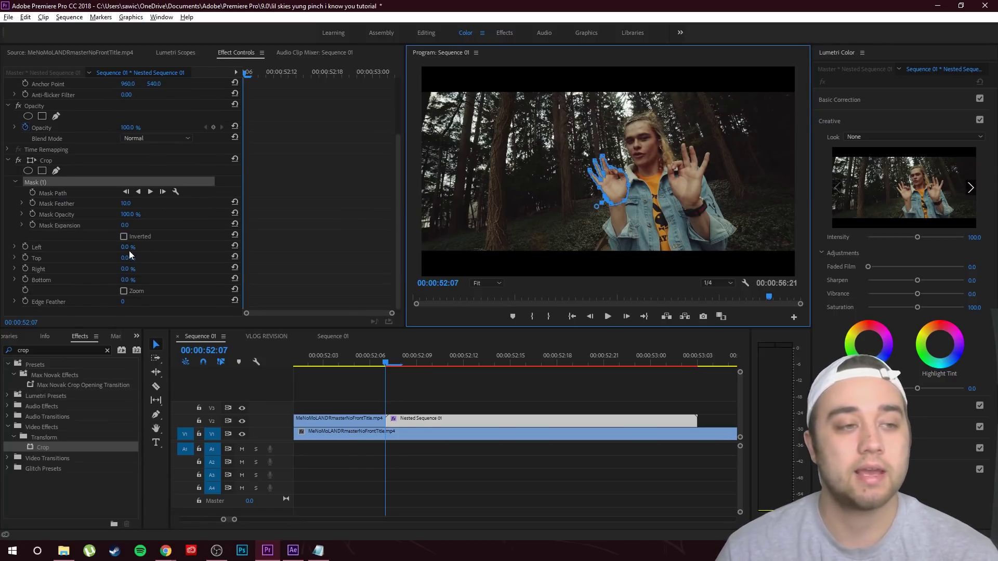
{"action": "left_click_drag", "start_coordinate": [124, 251], "coordinate": [148, 244]}
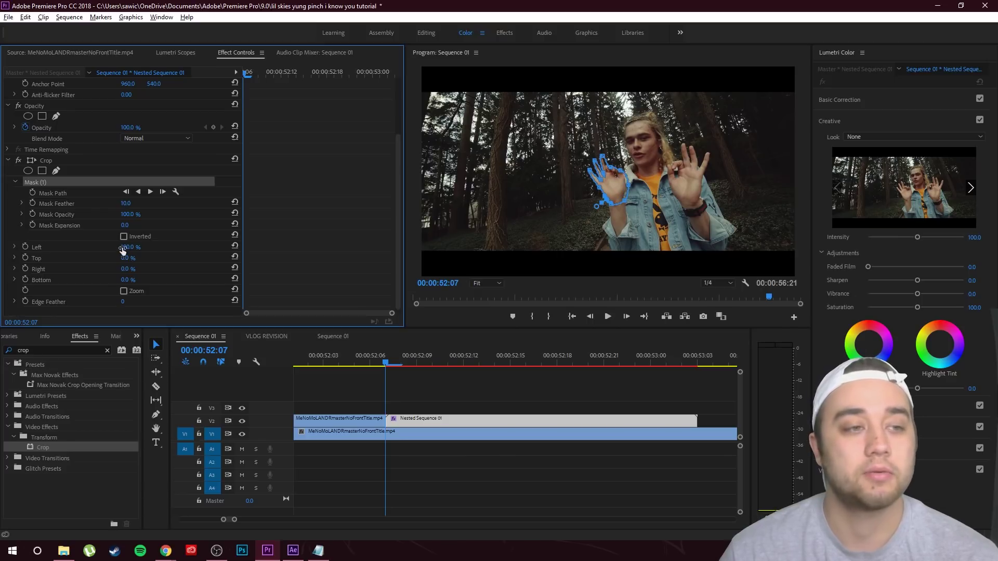
{"action": "left_click", "coordinate": [124, 237]}
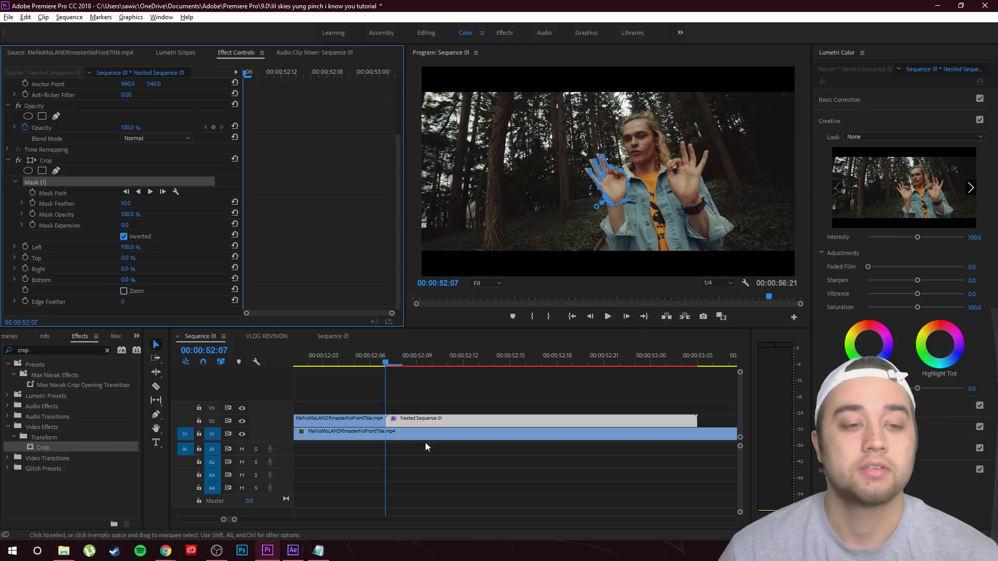
{"action": "left_click", "coordinate": [241, 434]}
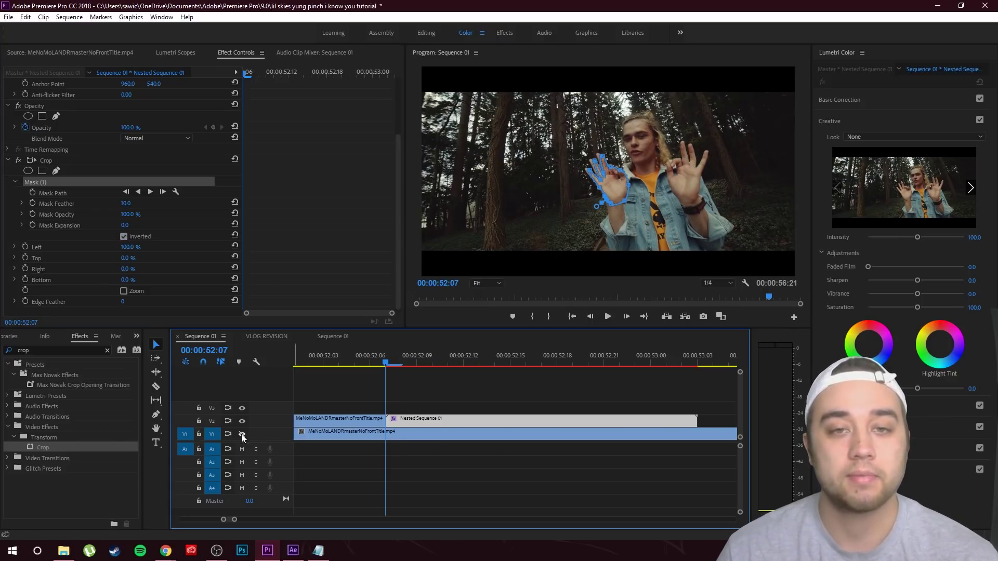
{"action": "left_click", "coordinate": [437, 403]}
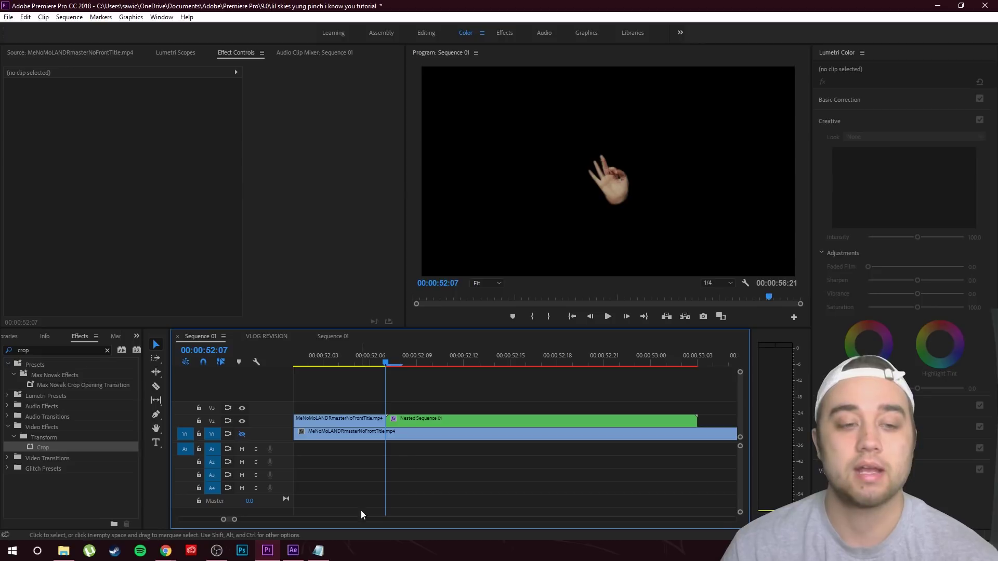
Set the hand clip's Mask Feather to 16.3 and Mask Expansion to 1.5, showing the mask outline
{"action": "left_click", "coordinate": [399, 422]}
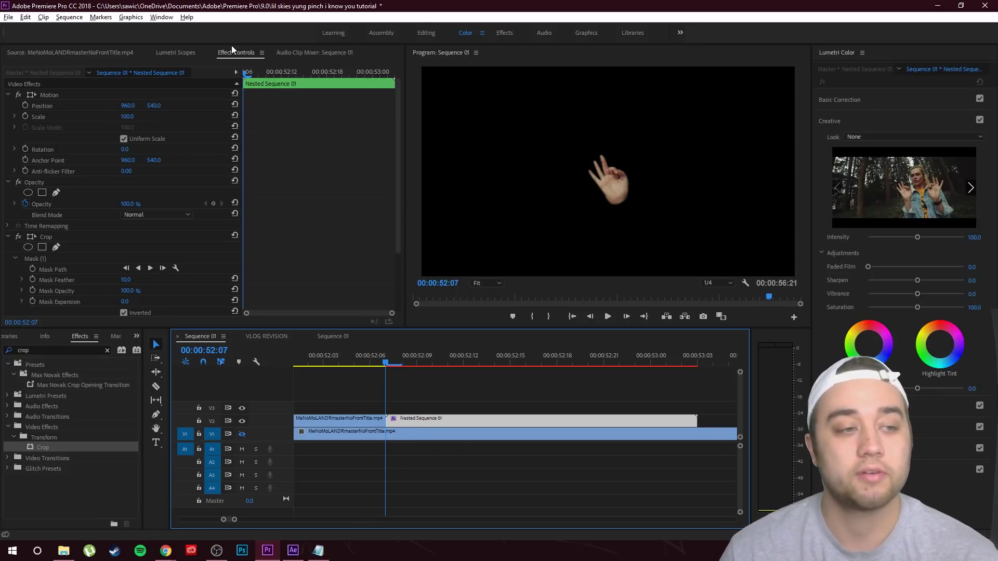
{"action": "scroll", "coordinate": [314, 257], "scroll_direction": "down", "scroll_amount": 2}
{"action": "scroll", "coordinate": [313, 256], "scroll_direction": "down", "scroll_amount": 2}
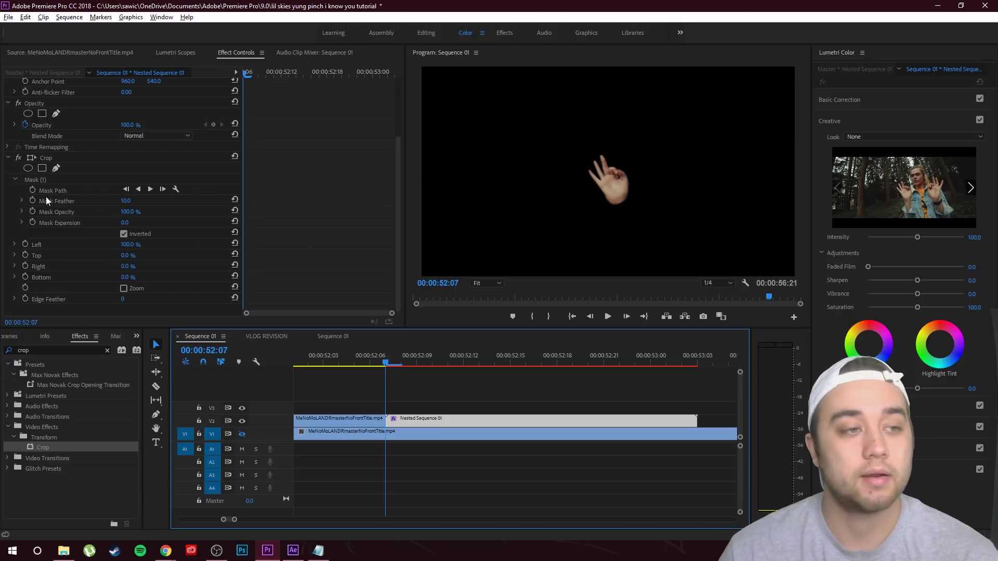
{"action": "left_click", "coordinate": [22, 201]}
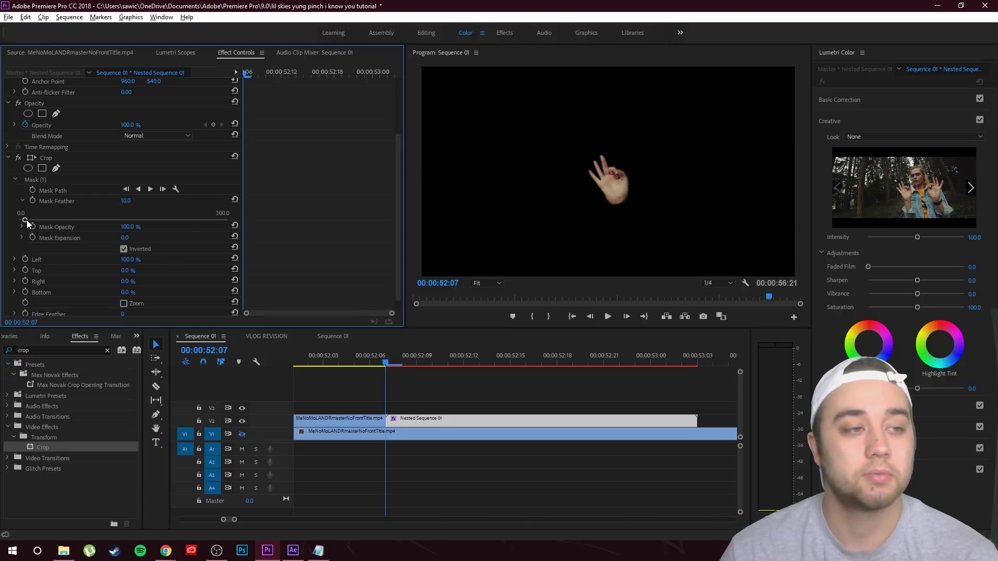
{"action": "left_click_drag", "start_coordinate": [30, 219], "coordinate": [29, 220]}
{"action": "left_click", "coordinate": [21, 238]}
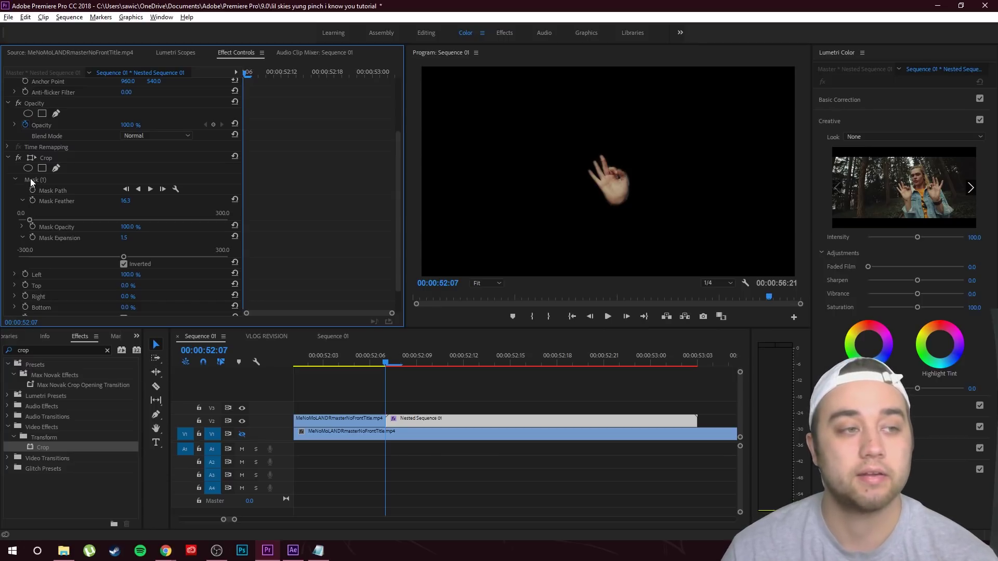
{"action": "left_click", "coordinate": [30, 180]}
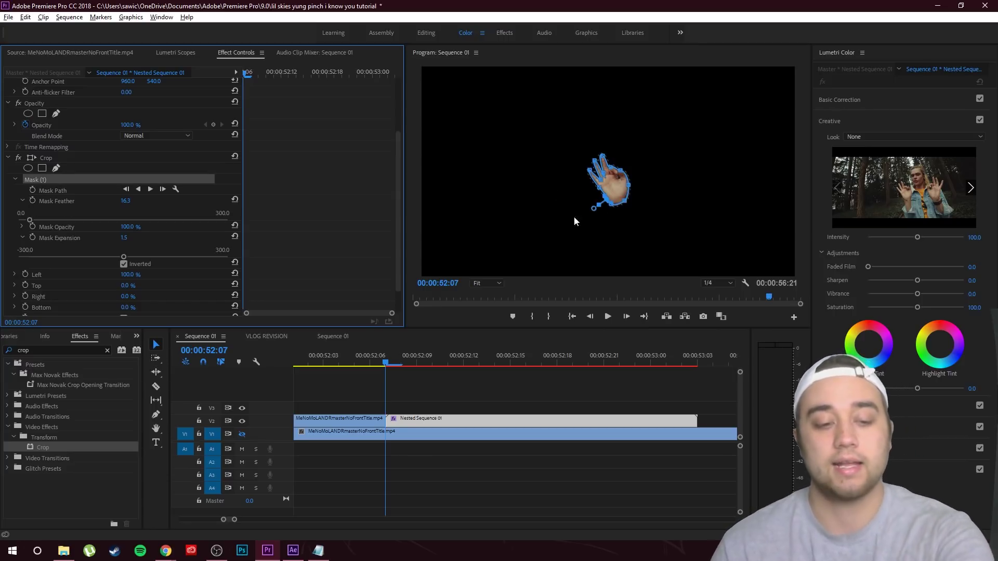
Check the mask in a maximized Program Monitor, then turn the V1 background track back on
{"action": "key", "text": "grave"}
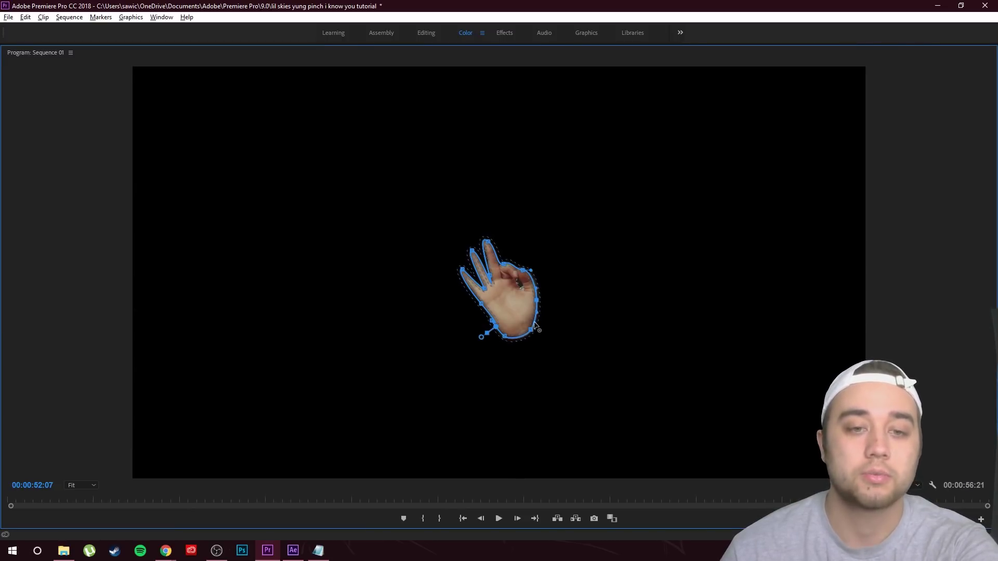
{"action": "key", "text": "grave"}
{"action": "left_click", "coordinate": [519, 393]}
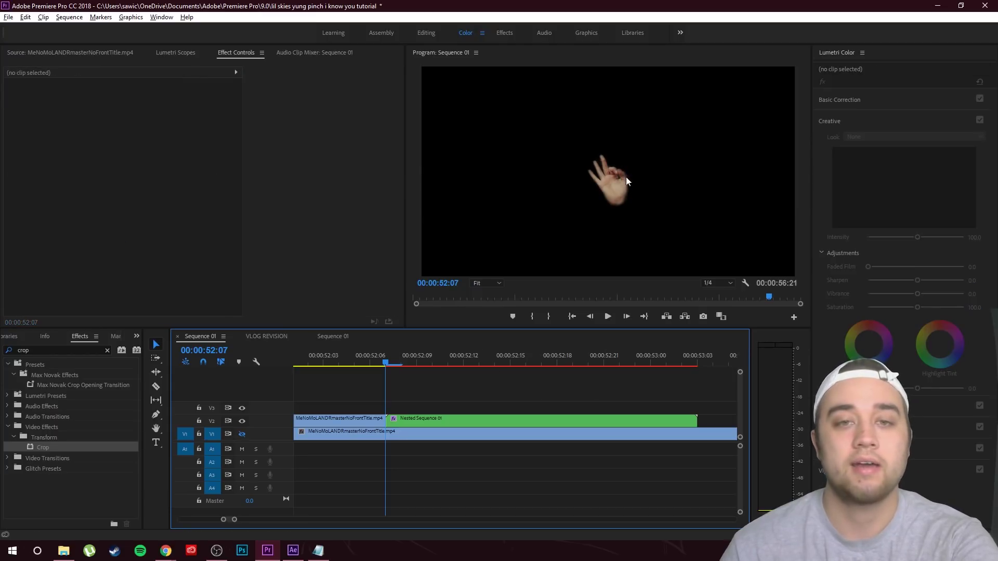
{"action": "left_click", "coordinate": [244, 436]}
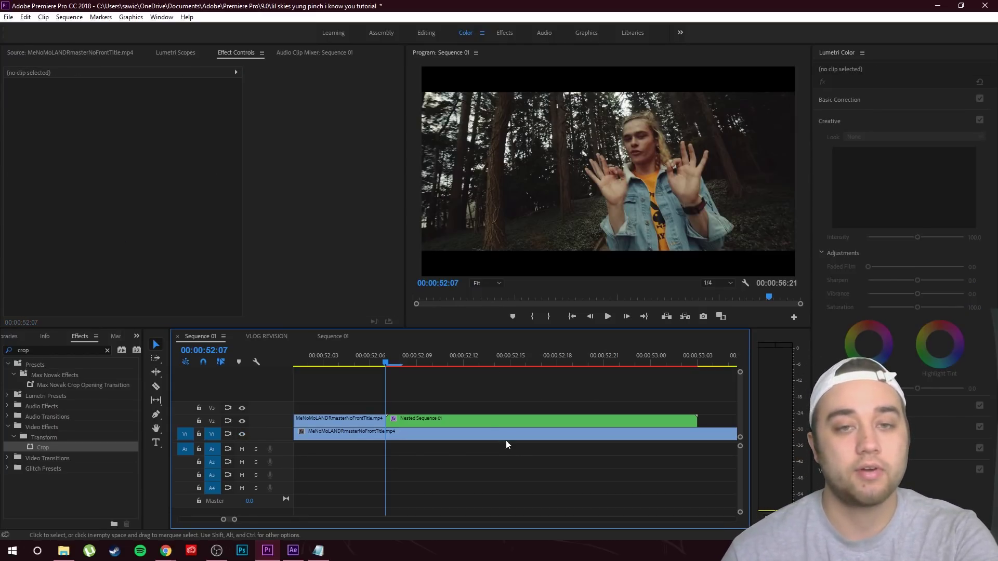
Duplicate the hand clip onto V3, move the copy up-left, and make it start slightly later
{"action": "left_click", "coordinate": [397, 422]}
{"action": "left_click_drag", "start_coordinate": [397, 422], "coordinate": [397, 410]}
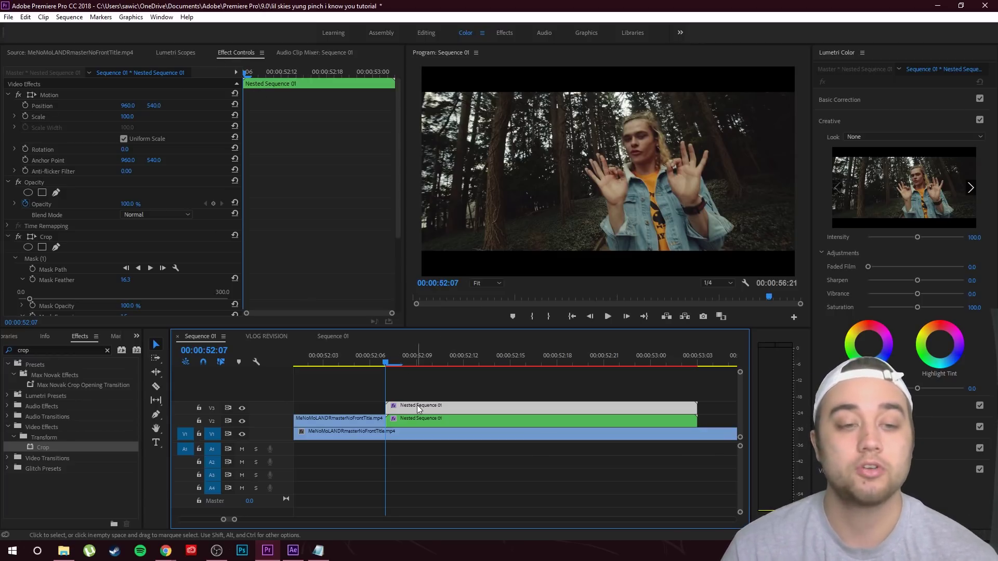
{"action": "left_click", "coordinate": [30, 97]}
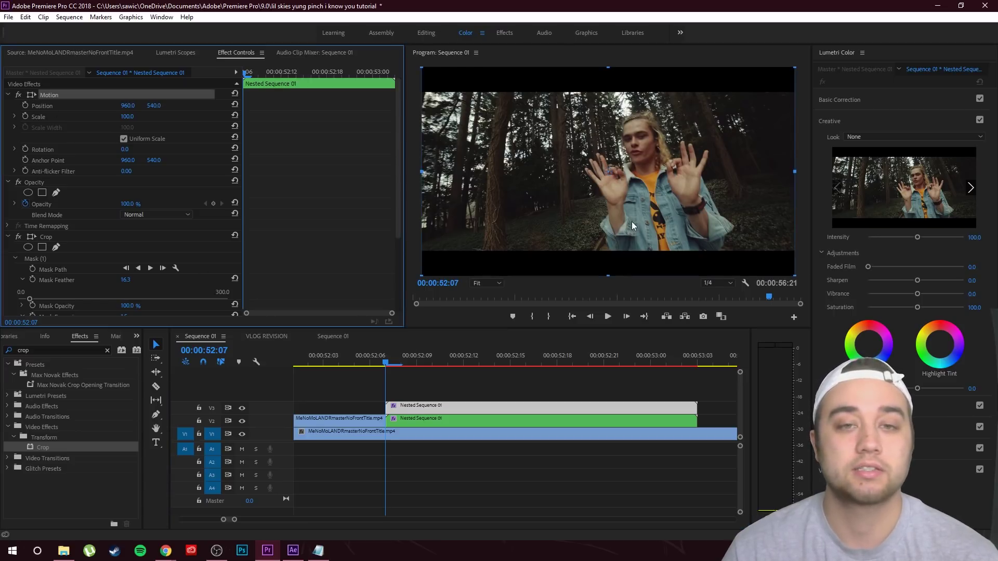
{"action": "left_click_drag", "start_coordinate": [593, 203], "coordinate": [501, 160]}
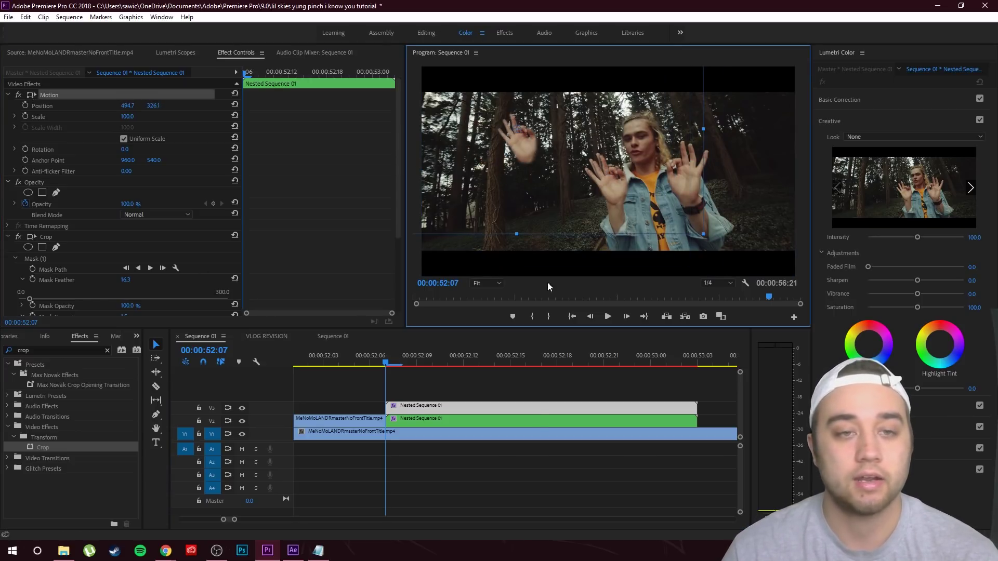
{"action": "left_click_drag", "start_coordinate": [425, 412], "coordinate": [457, 412]}
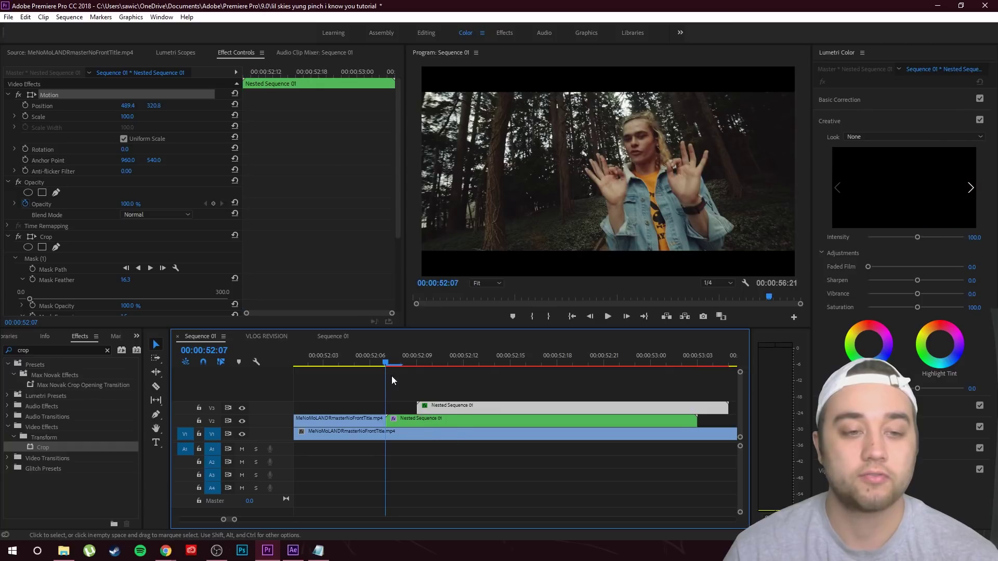
Move the original V2 hand up and to the left in the frame
{"action": "left_click", "coordinate": [419, 434]}
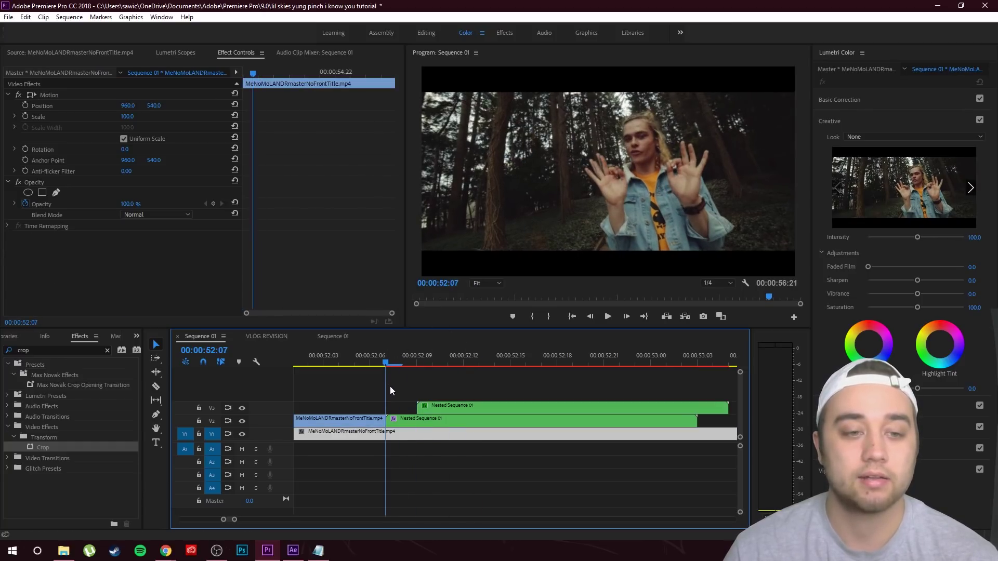
{"action": "left_click", "coordinate": [418, 421]}
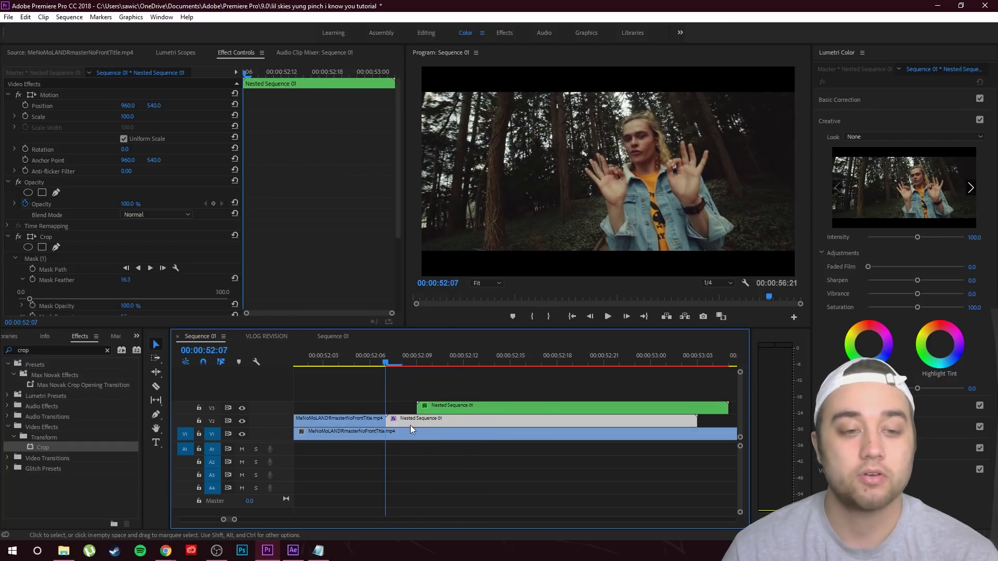
{"action": "left_click", "coordinate": [33, 96]}
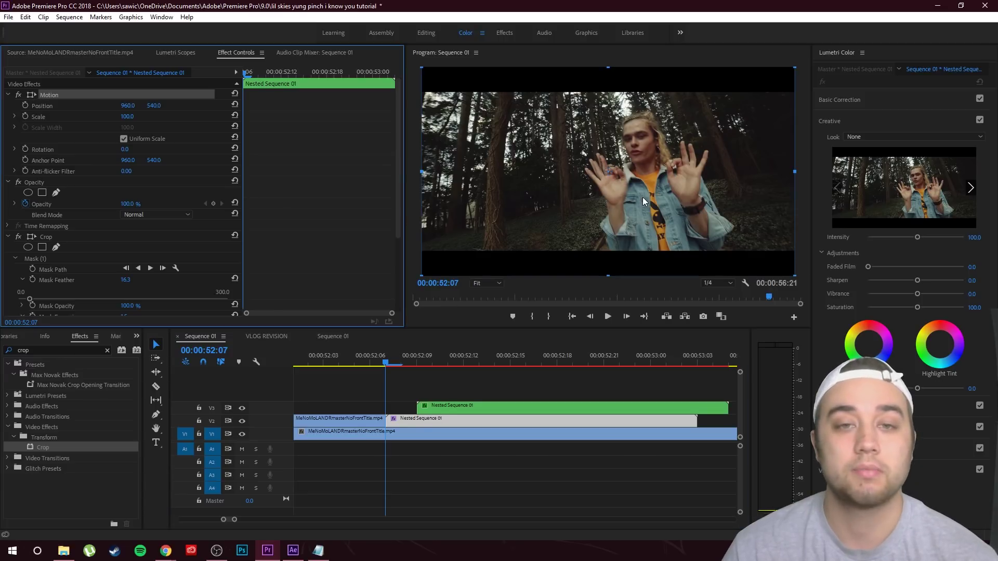
{"action": "left_click_drag", "start_coordinate": [644, 201], "coordinate": [587, 146]}
Keyframe the V2 hand's Rotation to turn over time, preview it, and copy the clip onto V4
{"action": "left_click", "coordinate": [489, 383]}
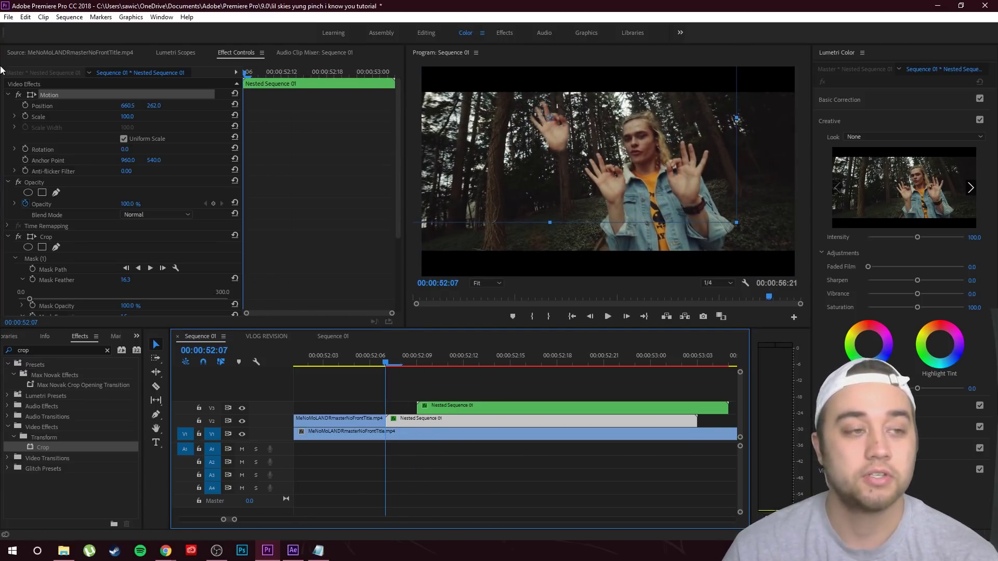
{"action": "left_click", "coordinate": [25, 149]}
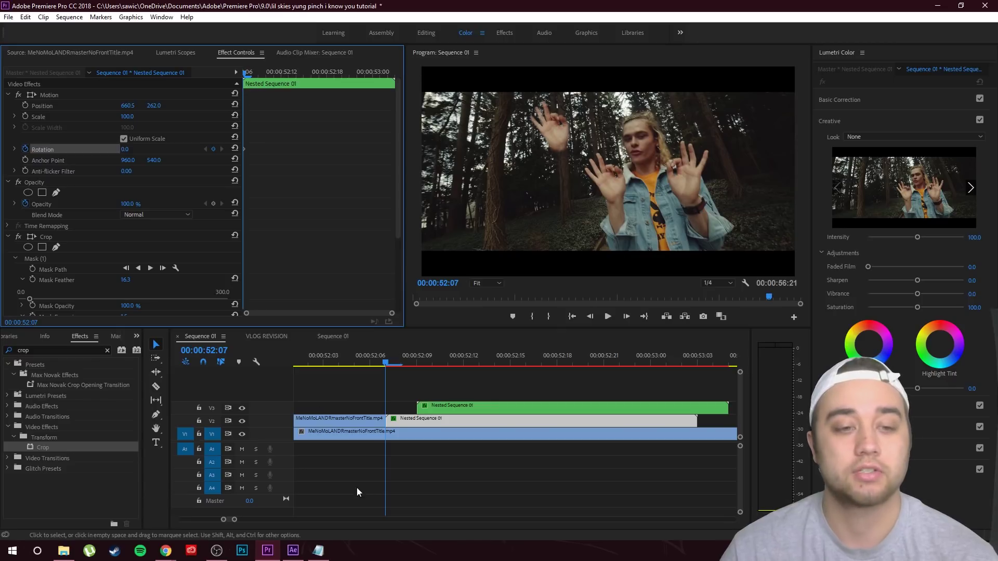
{"action": "left_click", "coordinate": [388, 416]}
{"action": "key", "text": "space"}
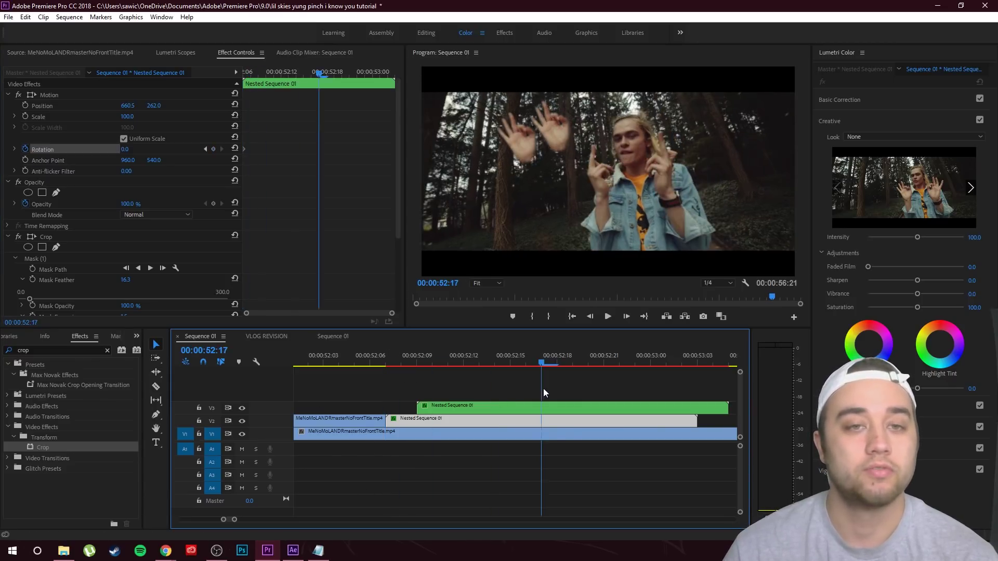
{"action": "left_click_drag", "start_coordinate": [140, 148], "coordinate": [153, 148]}
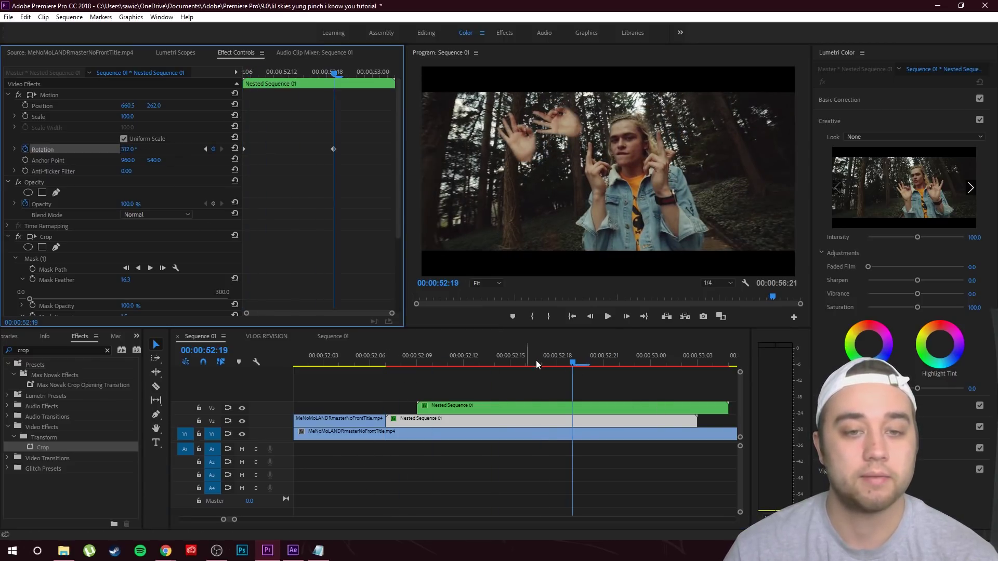
{"action": "left_click", "coordinate": [401, 359]}
{"action": "left_click", "coordinate": [607, 318]}
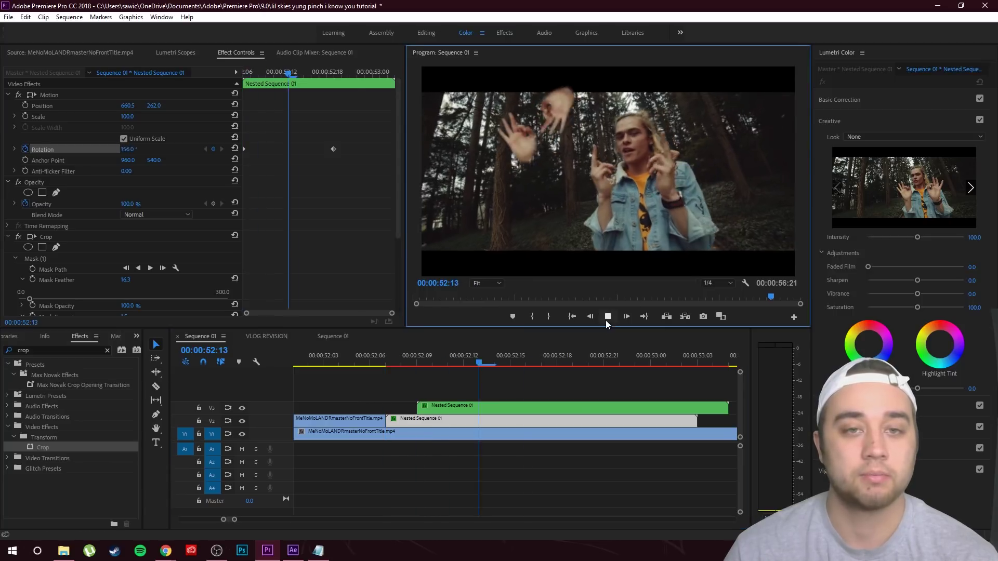
{"action": "left_click", "coordinate": [470, 358]}
{"action": "left_click_drag", "start_coordinate": [471, 406], "coordinate": [487, 394]}
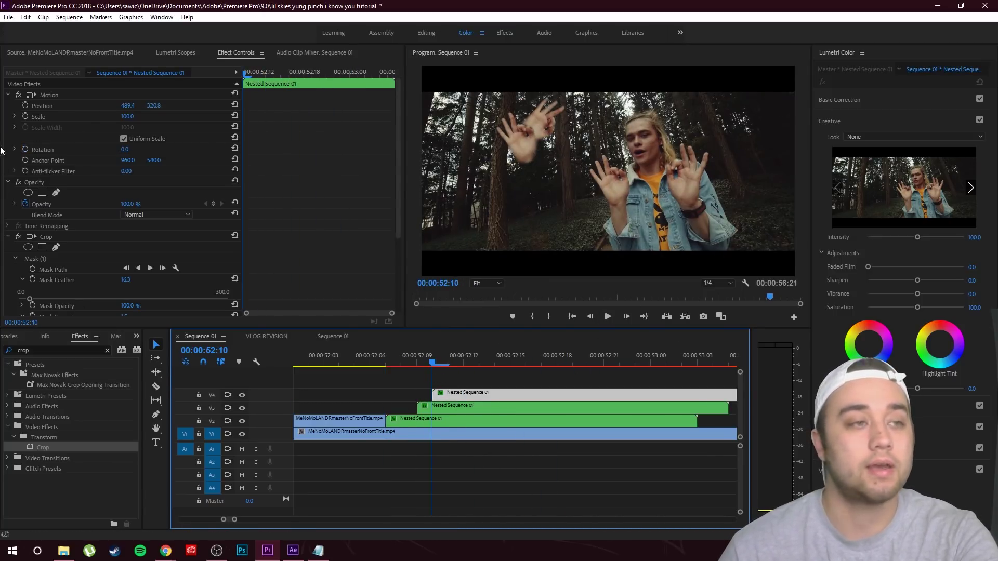
Reposition the newest hand copy and add earlier Position, Scale and Rotation keyframes
{"action": "left_click", "coordinate": [34, 98]}
{"action": "left_click_drag", "start_coordinate": [651, 191], "coordinate": [609, 201]}
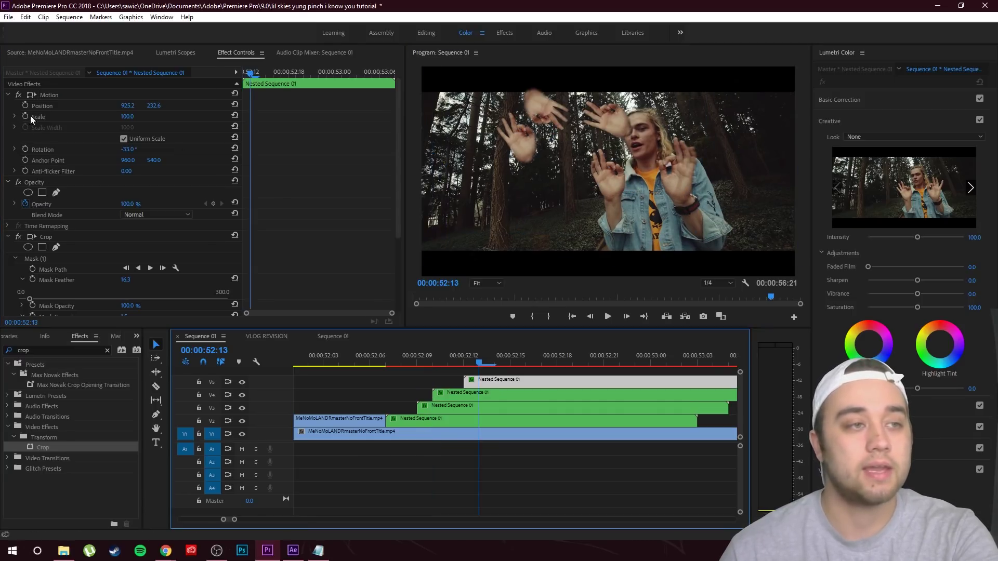
{"action": "left_click", "coordinate": [25, 106]}
{"action": "left_click", "coordinate": [25, 117]}
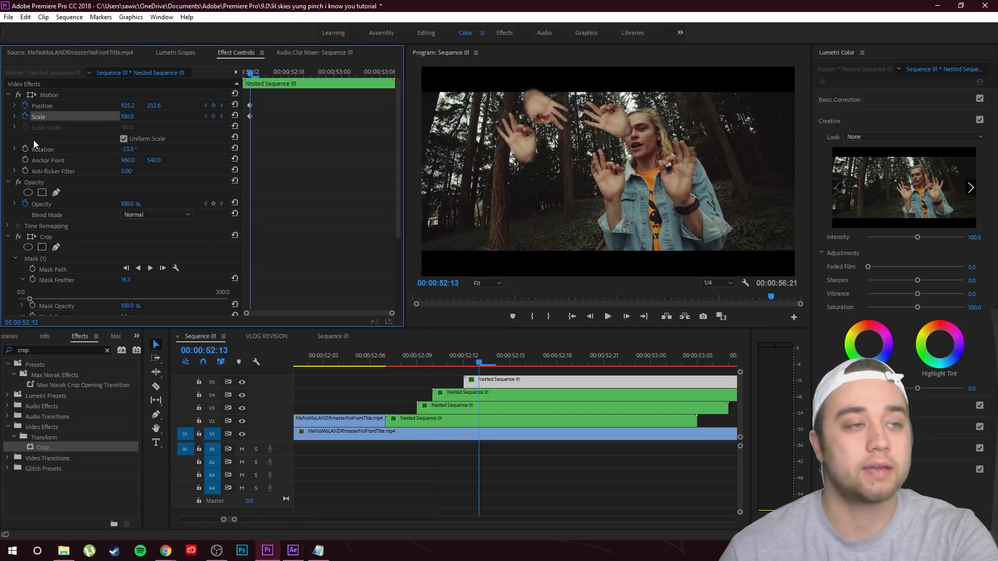
{"action": "left_click", "coordinate": [25, 149]}
{"action": "left_click_drag", "start_coordinate": [297, 184], "coordinate": [195, 122]}
At 52:14, move the hand lower-left to Position 673.9, 777.9, then zoom the timeline out
{"action": "key", "text": "Right"}
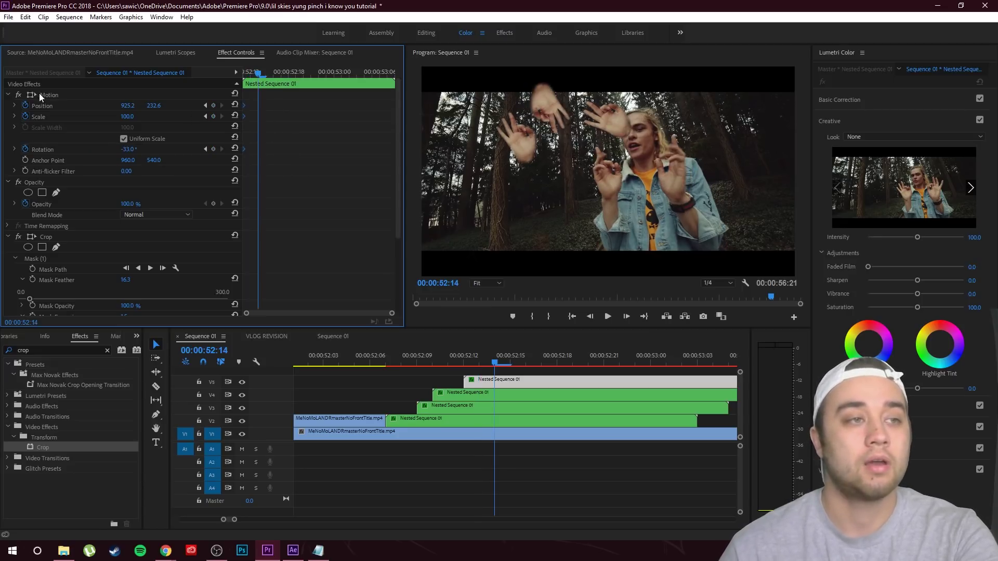
{"action": "left_click", "coordinate": [39, 95]}
{"action": "left_click", "coordinate": [585, 180]}
{"action": "left_click_drag", "start_coordinate": [576, 192], "coordinate": [565, 240]}
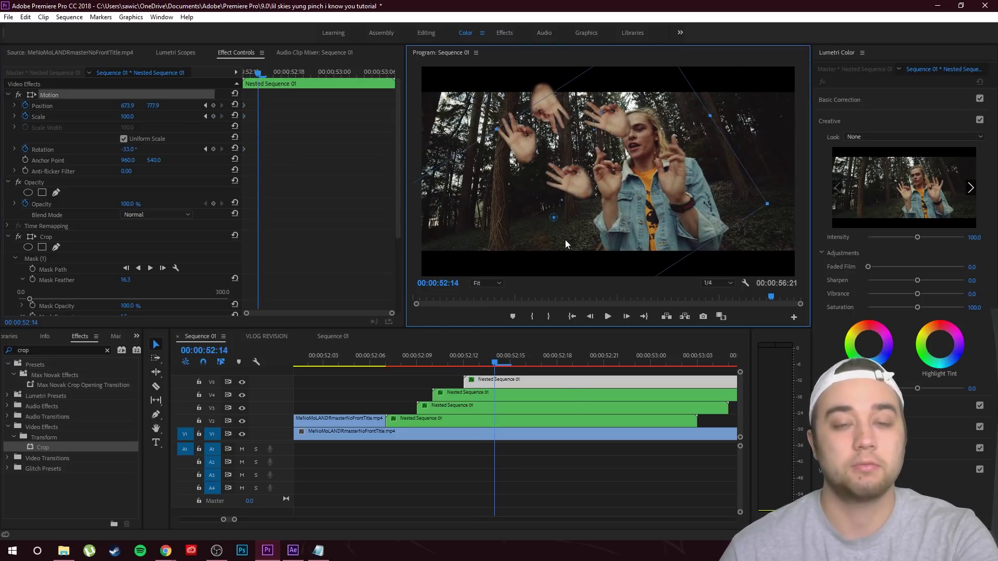
{"action": "left_click", "coordinate": [458, 380]}
{"action": "key", "text": "minus"}
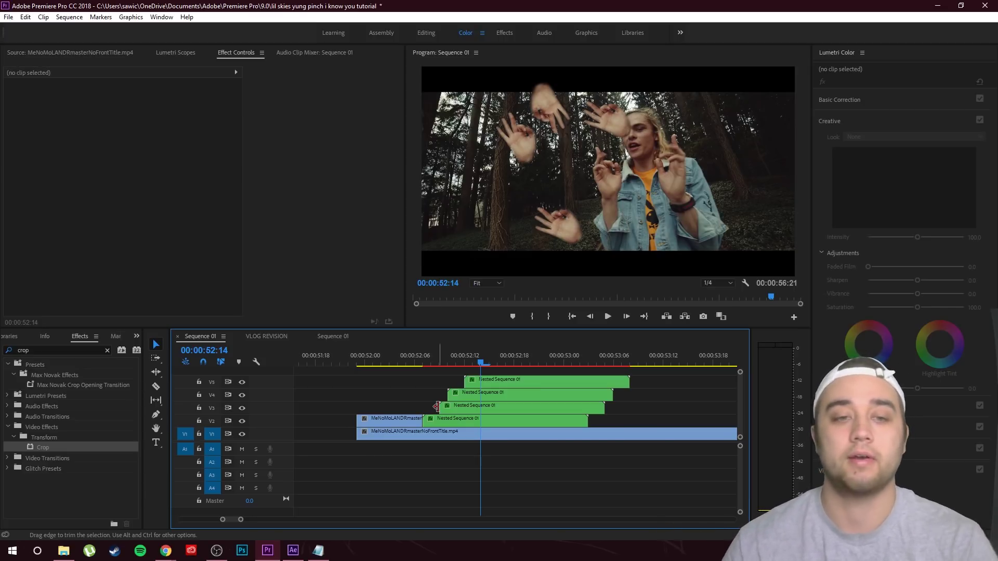
{"action": "left_click_drag", "start_coordinate": [480, 363], "coordinate": [407, 362]}
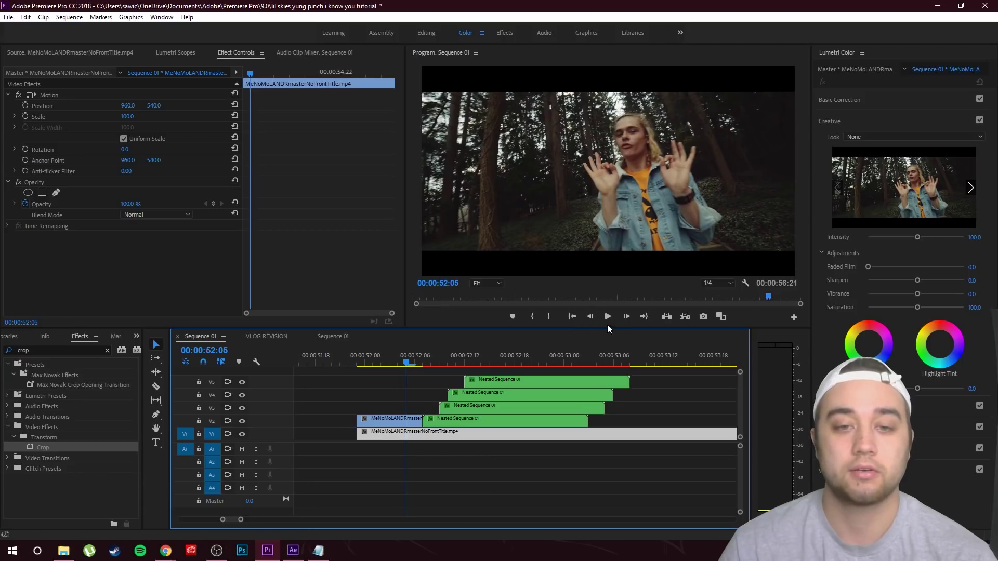
Play back the hand animation, clear the Effects search, and show the LOS ANGELES VID project bin
{"action": "left_click", "coordinate": [607, 317]}
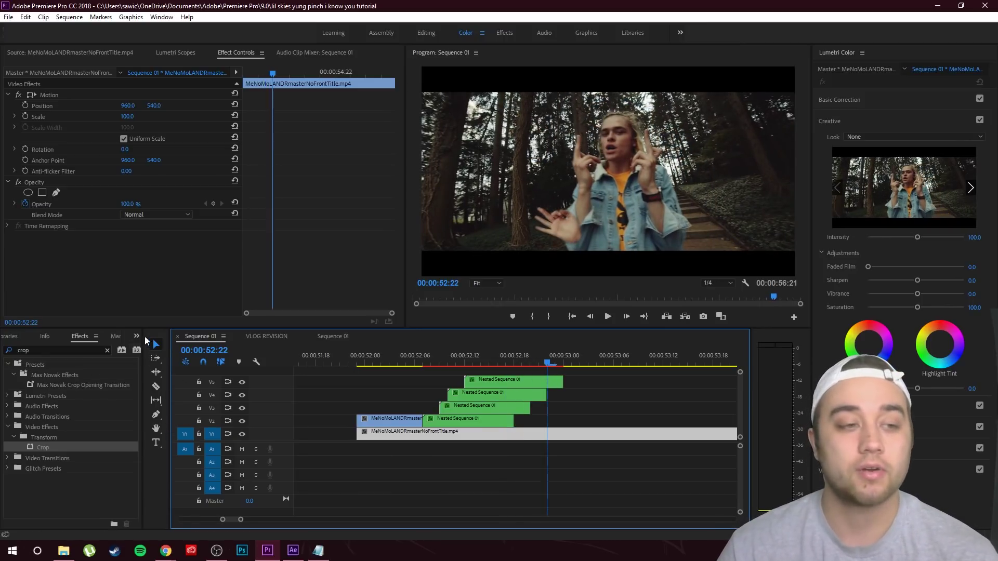
{"action": "left_click", "coordinate": [107, 351]}
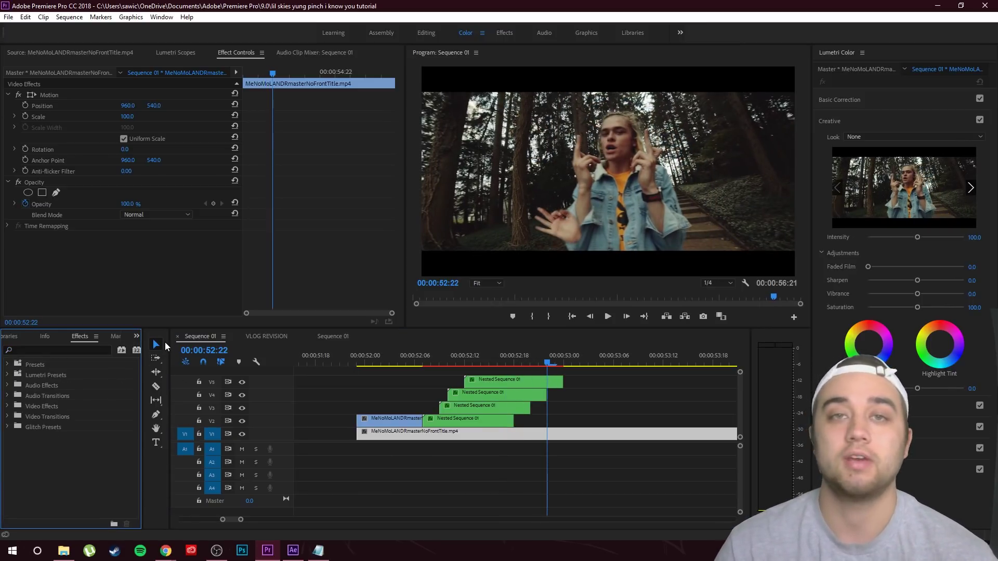
{"action": "scroll", "coordinate": [130, 343], "scroll_direction": "up", "scroll_amount": 2}
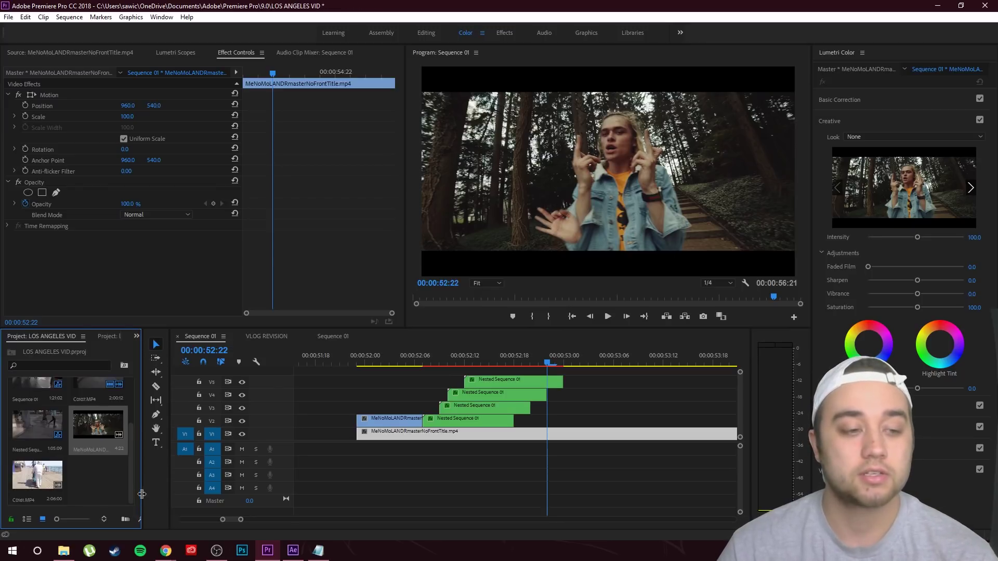
Make a black 1920×1080 Color Matte with the default name and drop it onto track V6
{"action": "left_click_drag", "start_coordinate": [141, 494], "coordinate": [196, 493]}
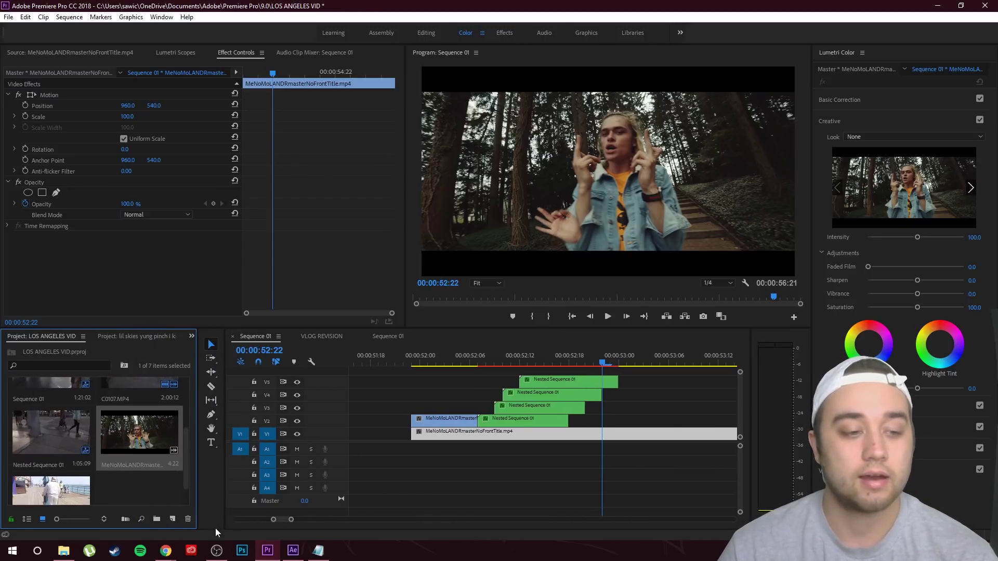
{"action": "left_click", "coordinate": [173, 520]}
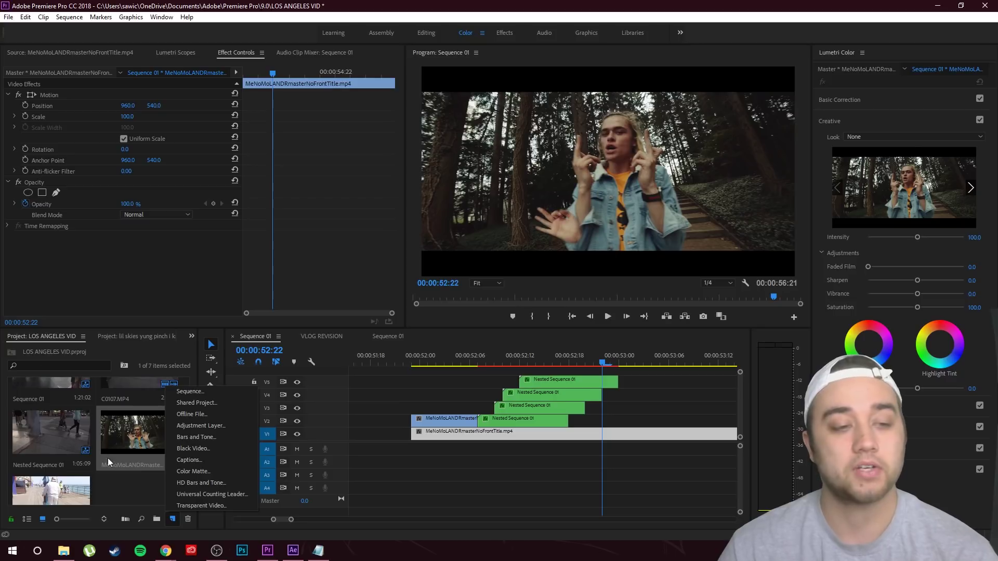
{"action": "left_click", "coordinate": [191, 471]}
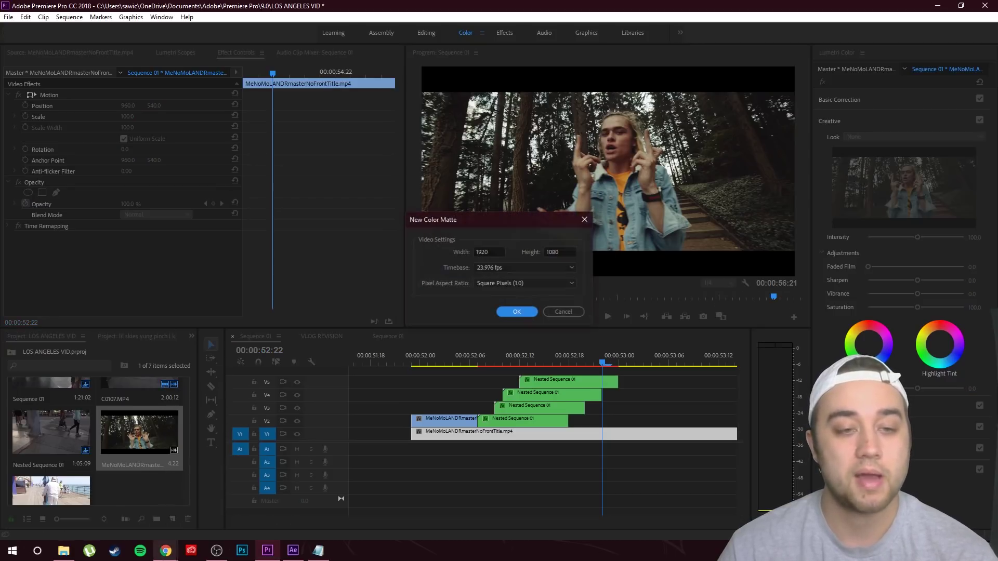
{"action": "left_click", "coordinate": [520, 314]}
{"action": "left_click_drag", "start_coordinate": [429, 272], "coordinate": [552, 225]}
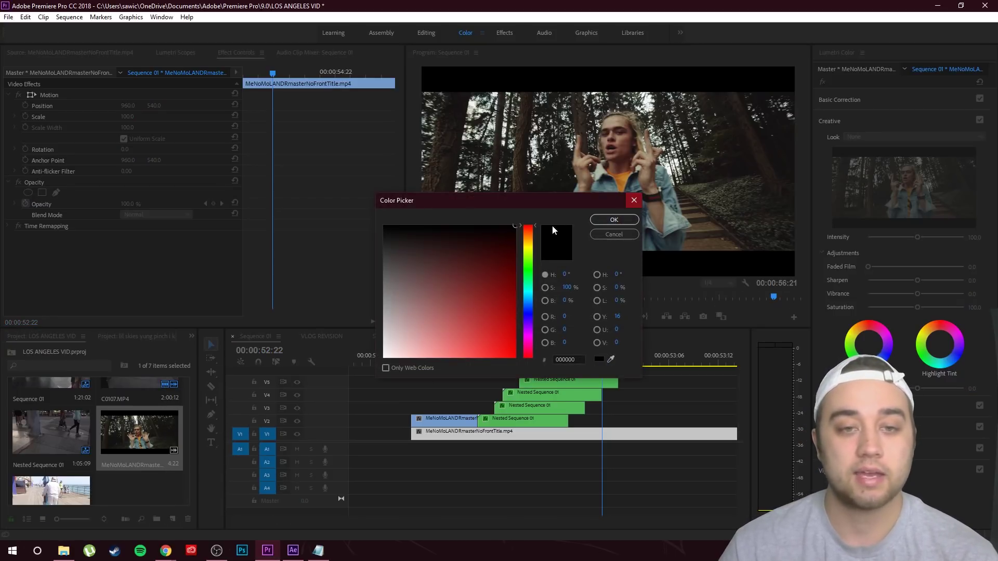
{"action": "left_click", "coordinate": [623, 221]}
{"action": "left_click", "coordinate": [475, 292]}
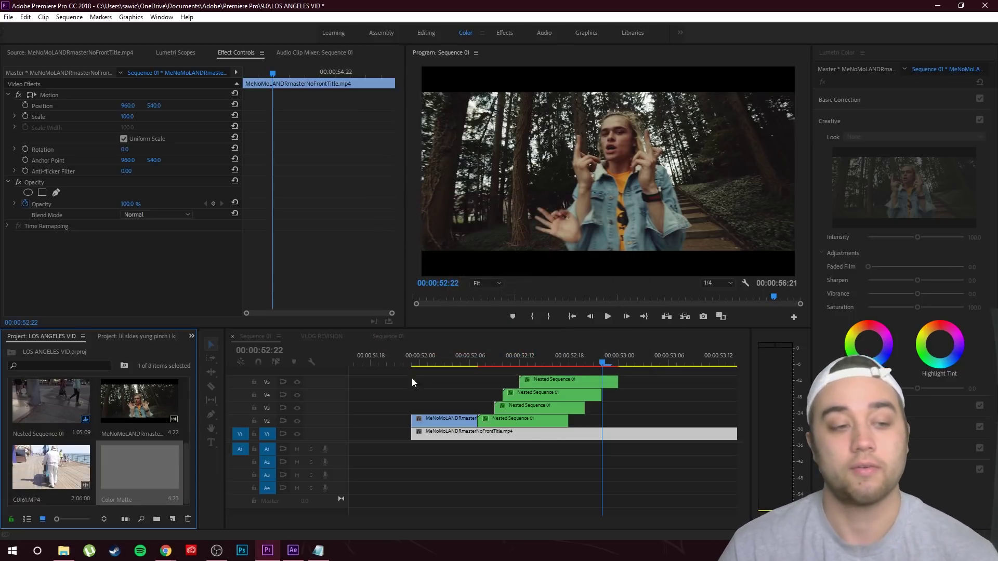
{"action": "left_click_drag", "start_coordinate": [139, 473], "coordinate": [580, 377]}
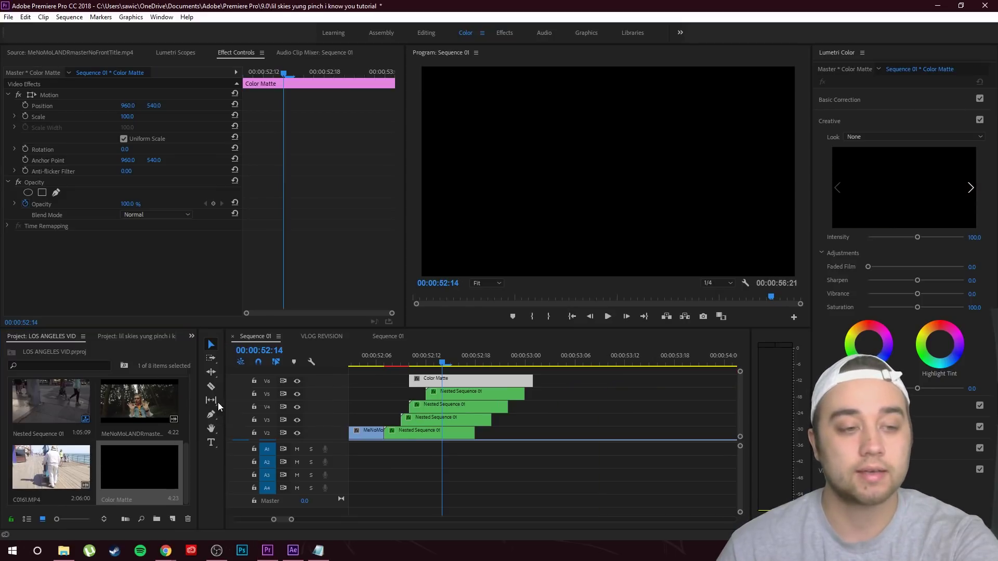
Search 'vhs' and apply uni.VHS to the Color Matte, keeping the Bad Tracking preset
{"action": "key", "text": "shift+7"}
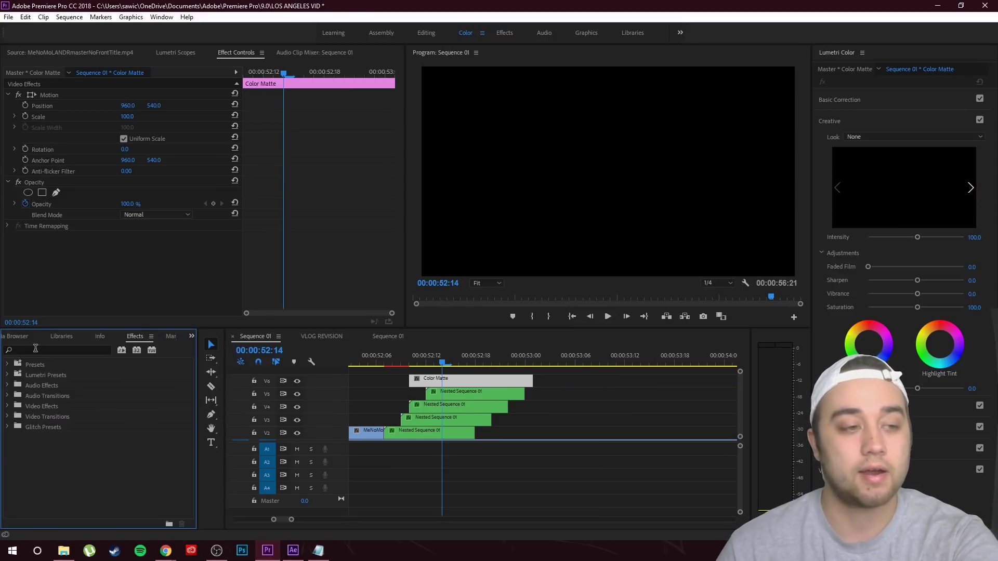
{"action": "type", "text": "vhs"}
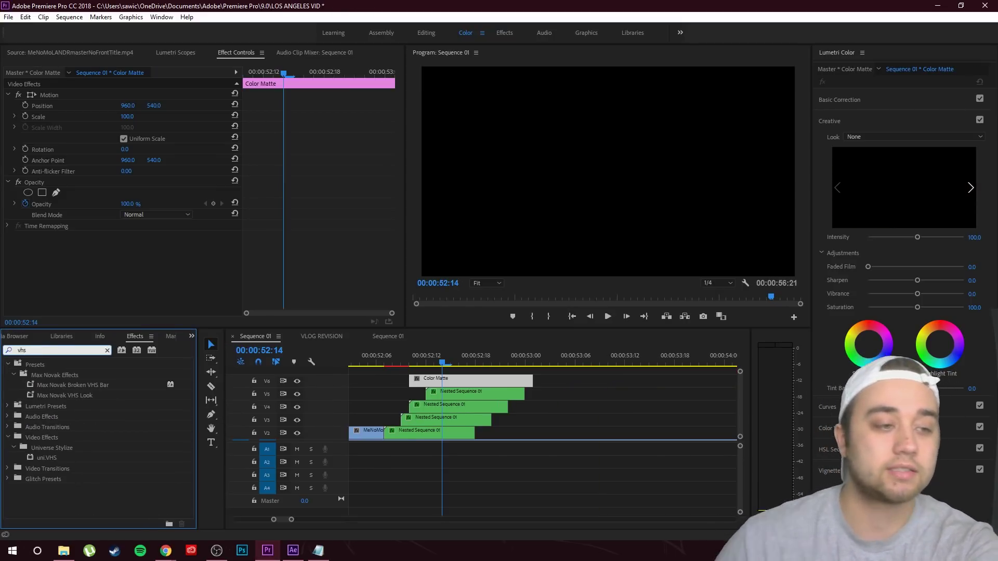
{"action": "left_click_drag", "start_coordinate": [47, 458], "coordinate": [452, 381]}
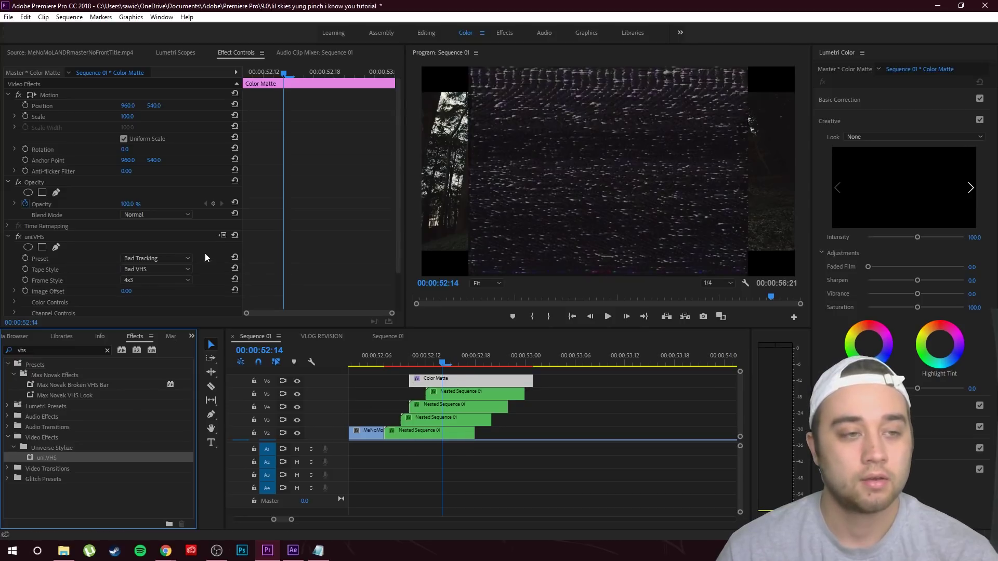
{"action": "left_click", "coordinate": [185, 258]}
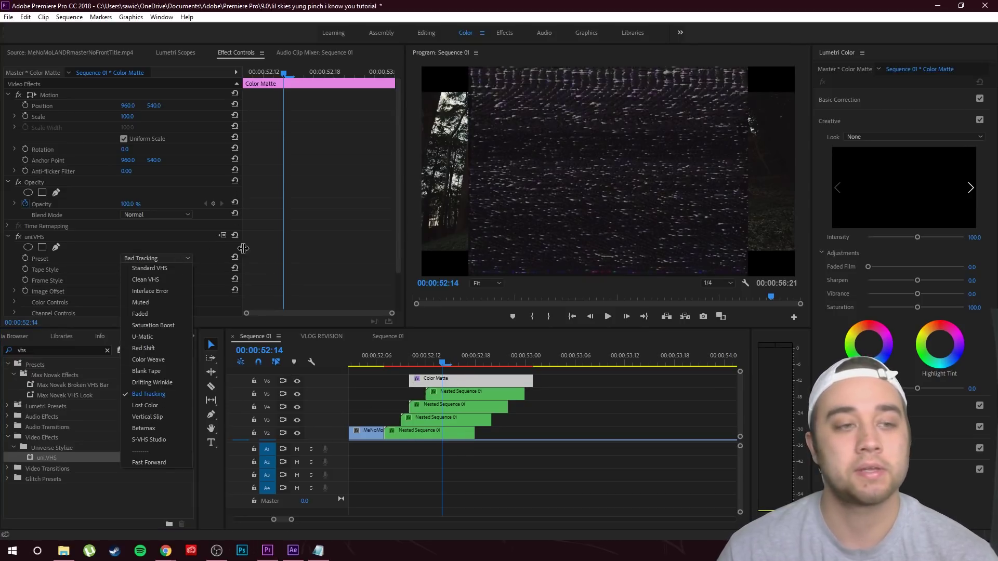
{"action": "left_click", "coordinate": [273, 241]}
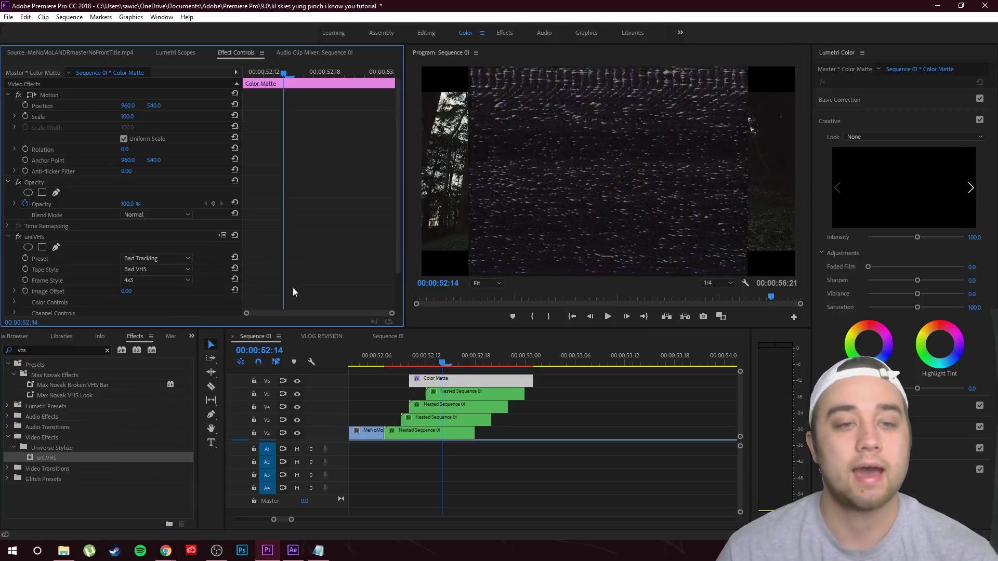
Scale the matte to 38.6% at Position 302.2, 566.7 and set its Blend Mode to Screen
{"action": "left_click", "coordinate": [34, 96]}
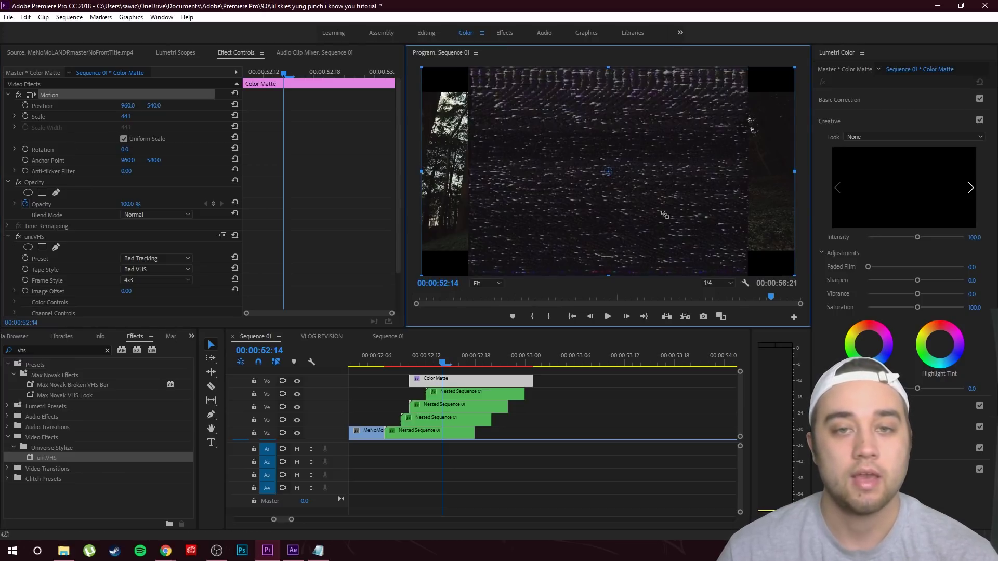
{"action": "left_click_drag", "start_coordinate": [793, 274], "coordinate": [674, 214]}
{"action": "left_click_drag", "start_coordinate": [568, 196], "coordinate": [445, 200]}
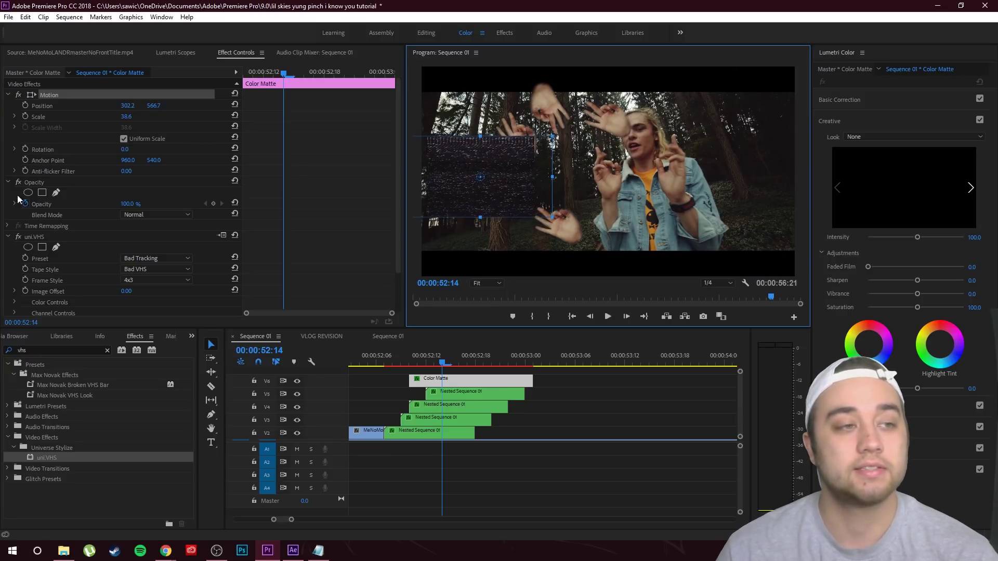
{"action": "left_click", "coordinate": [39, 205]}
{"action": "left_click", "coordinate": [156, 214]}
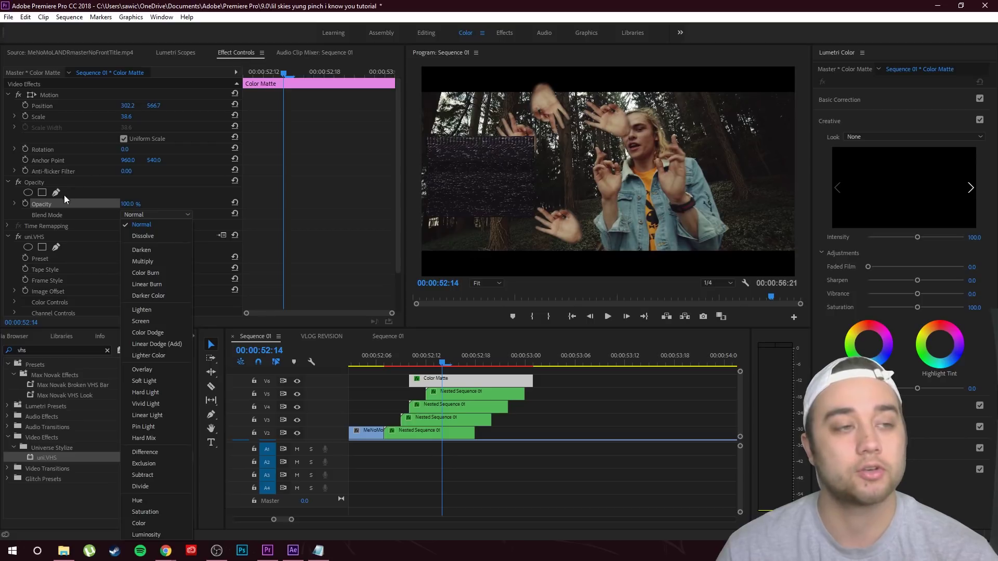
{"action": "left_click", "coordinate": [152, 318]}
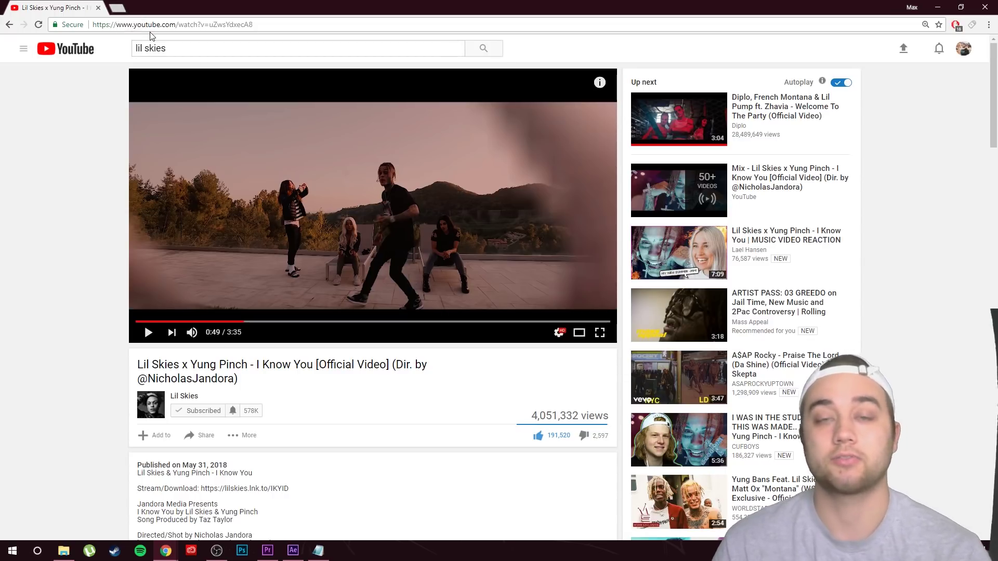
Load mediamonopoly.co in a new tab and open the VHS Pack tile under VIDEO PRODUCTS
{"action": "left_click", "coordinate": [118, 8]}
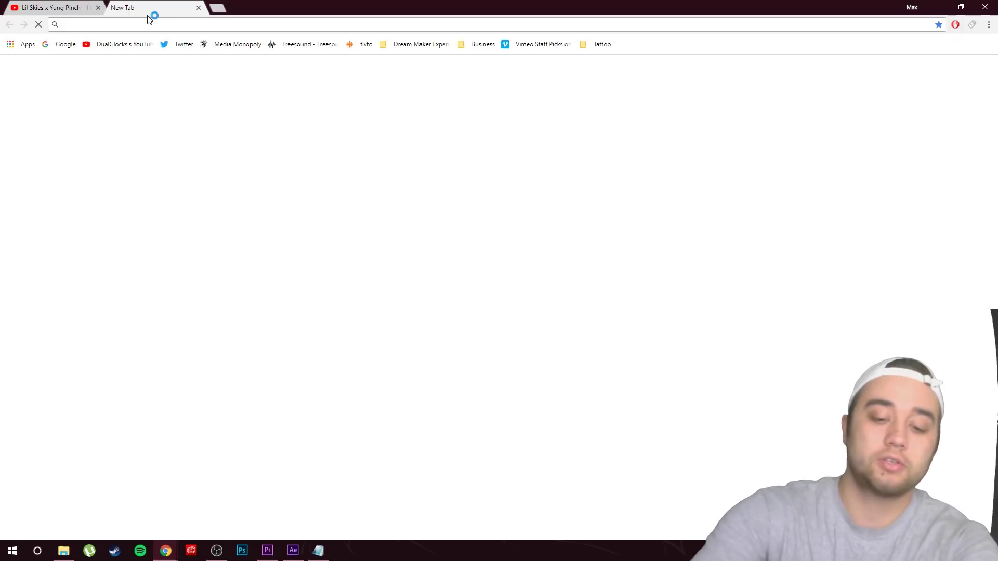
{"action": "type", "text": "mediamonopoly.co"}
{"action": "key", "text": "Return"}
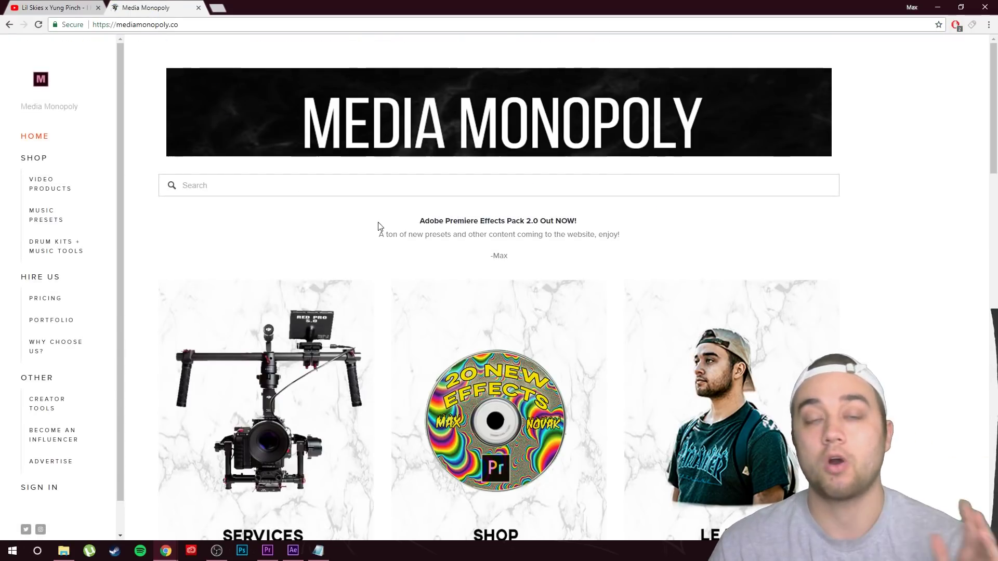
{"action": "scroll", "coordinate": [364, 318], "scroll_direction": "down", "scroll_amount": 3}
{"action": "left_click", "coordinate": [36, 186]}
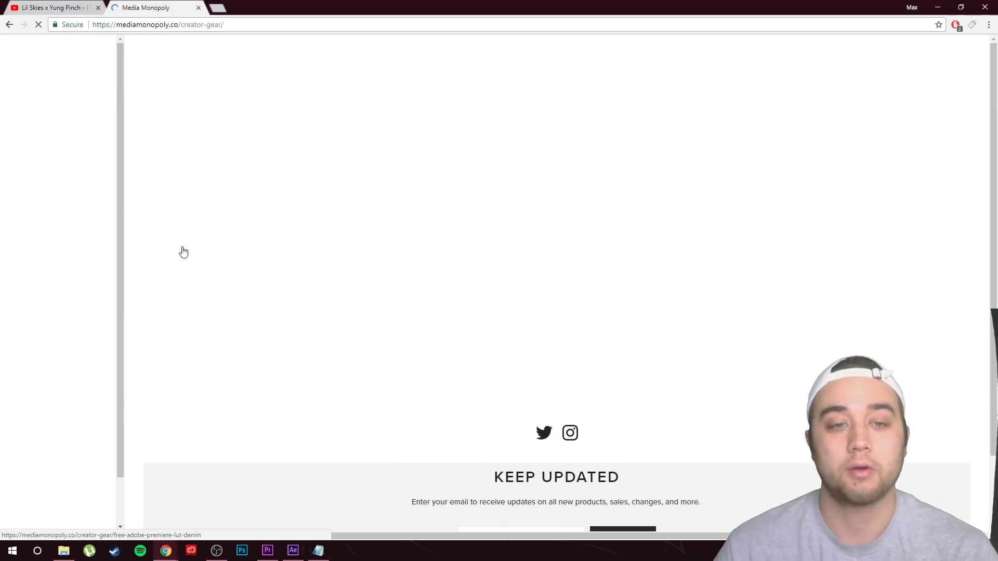
{"action": "scroll", "coordinate": [512, 421], "scroll_direction": "down", "scroll_amount": 1}
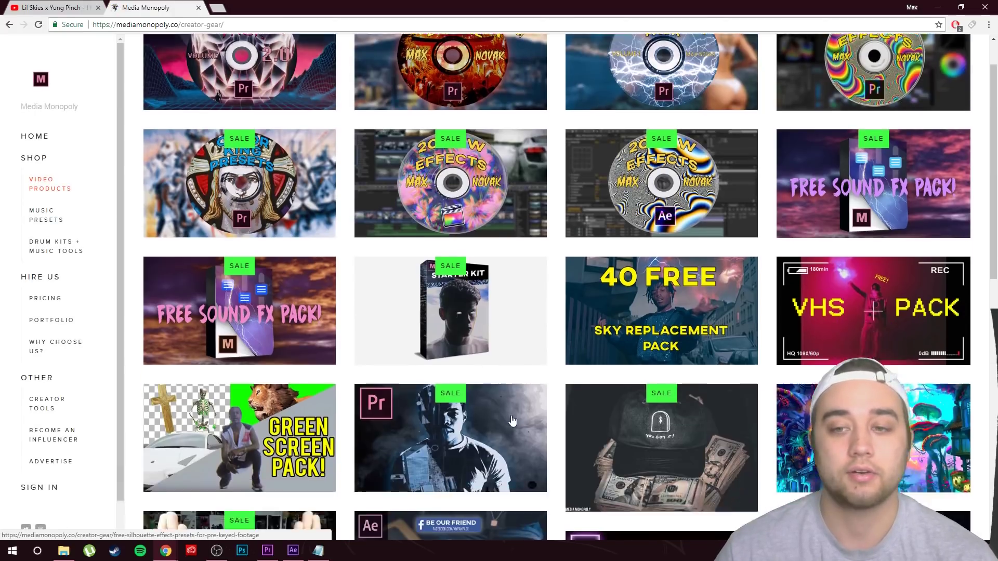
{"action": "scroll", "coordinate": [512, 421], "scroll_direction": "down", "scroll_amount": 1}
{"action": "left_click", "coordinate": [878, 266]}
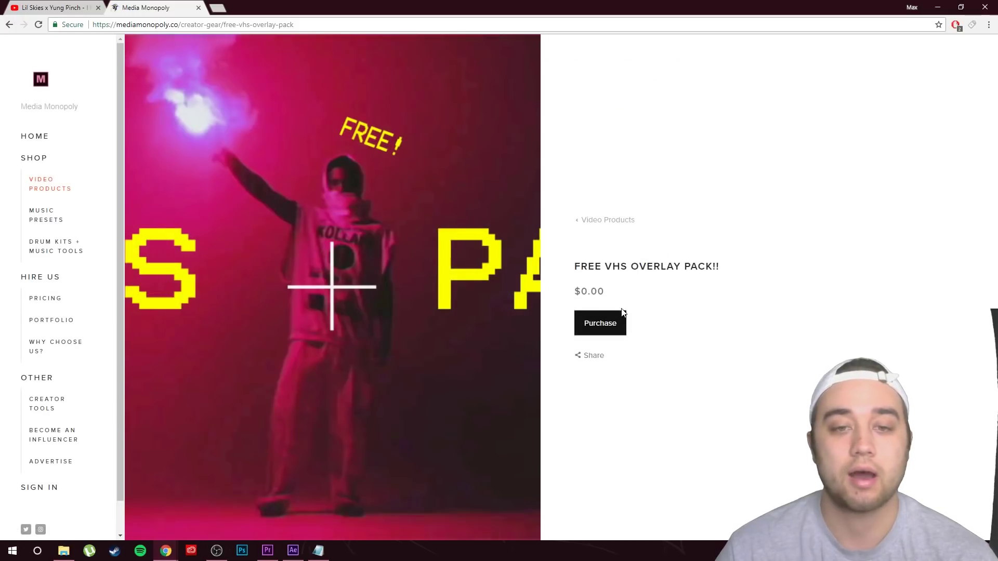